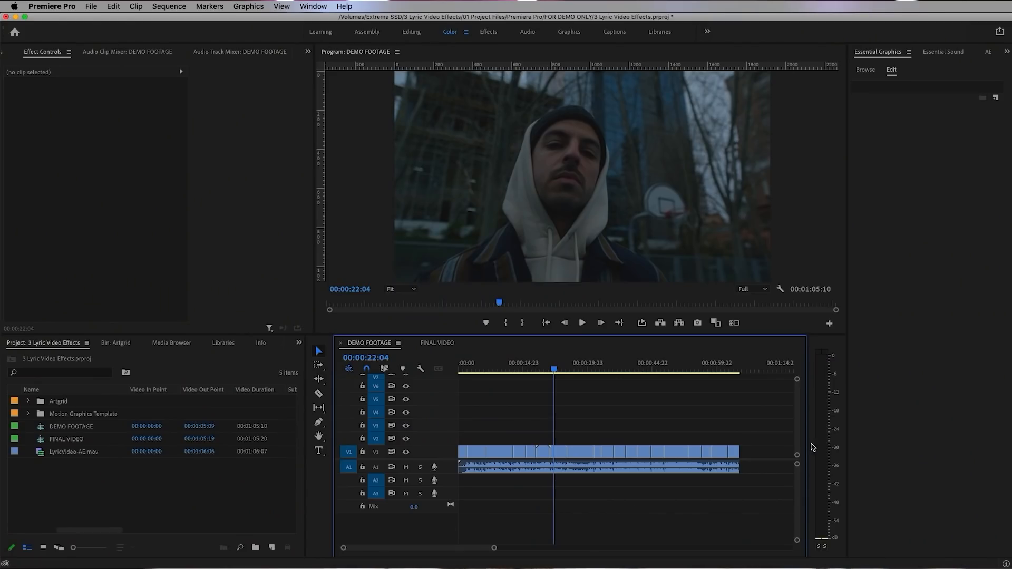
# Step: Duplicate all the V1 video clips in the DEMO FOOTAGE sequence onto track V2
pyautogui.moveTo(759, 452); pyautogui.dragTo(498, 446)
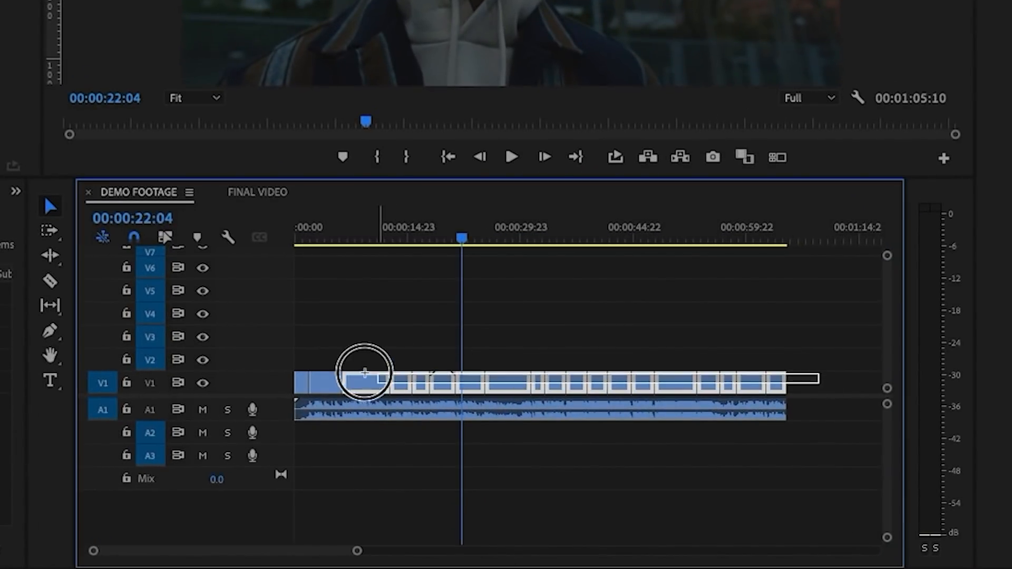
pyautogui.moveTo(365, 372); pyautogui.dragTo(308, 375)
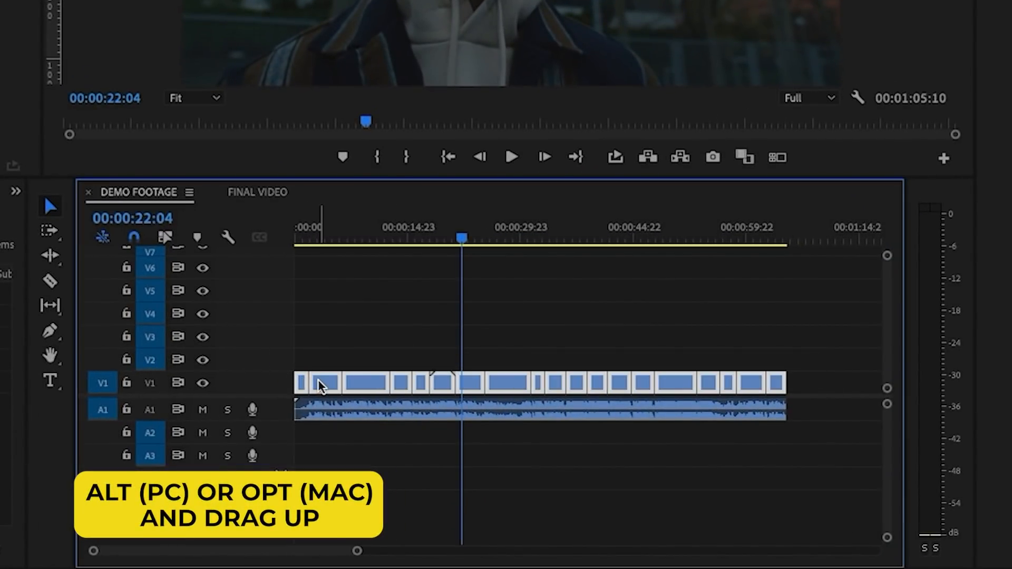
pyautogui.moveTo(325, 387); pyautogui.dragTo(327, 359)
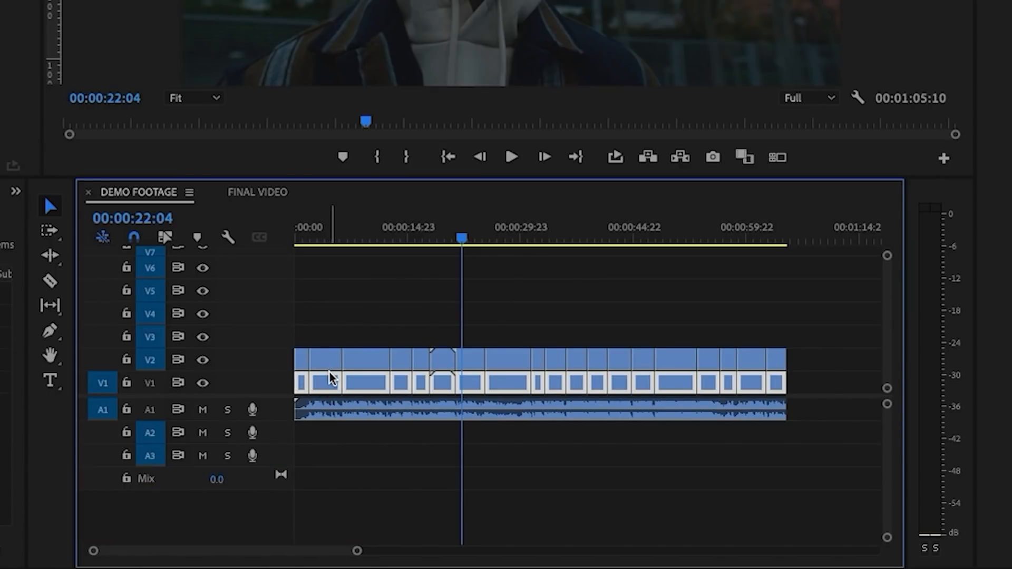
pyautogui.click(825, 443)
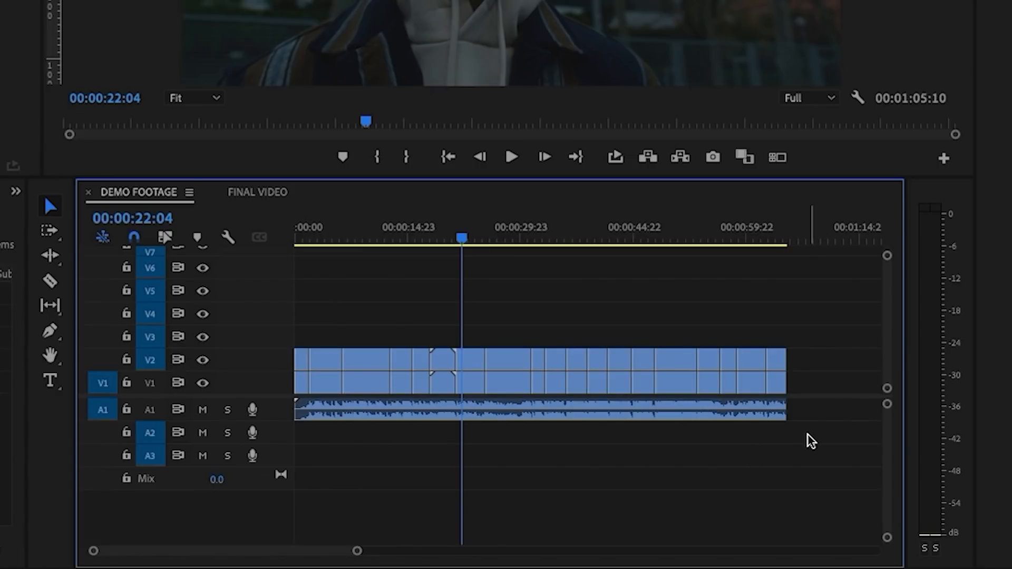
# Step: Replace the V1 video clips and the A1 audio clip with a linked After Effects composition
pyautogui.moveTo(811, 441); pyautogui.dragTo(274, 381)
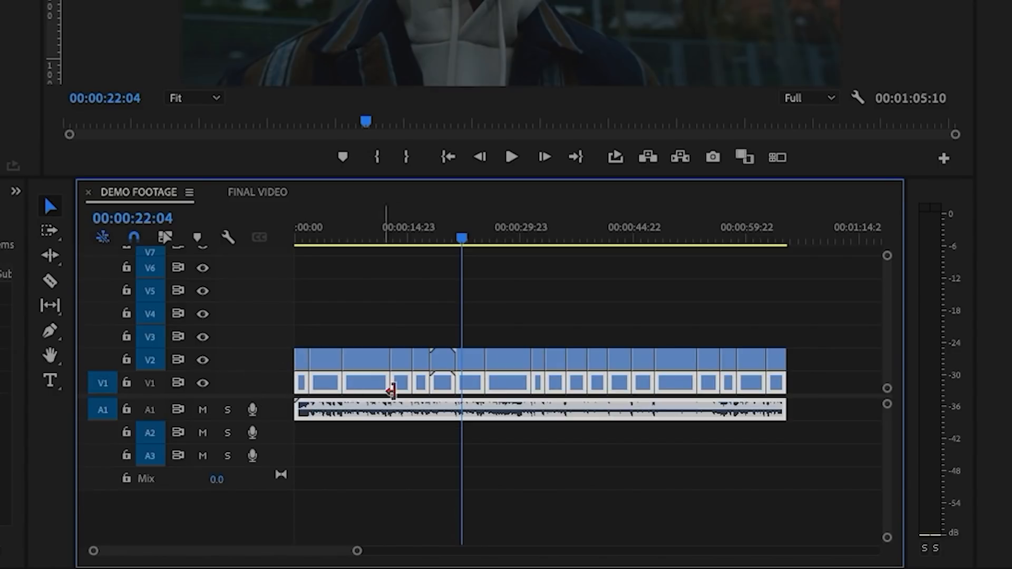
pyautogui.rightClick(513, 391)
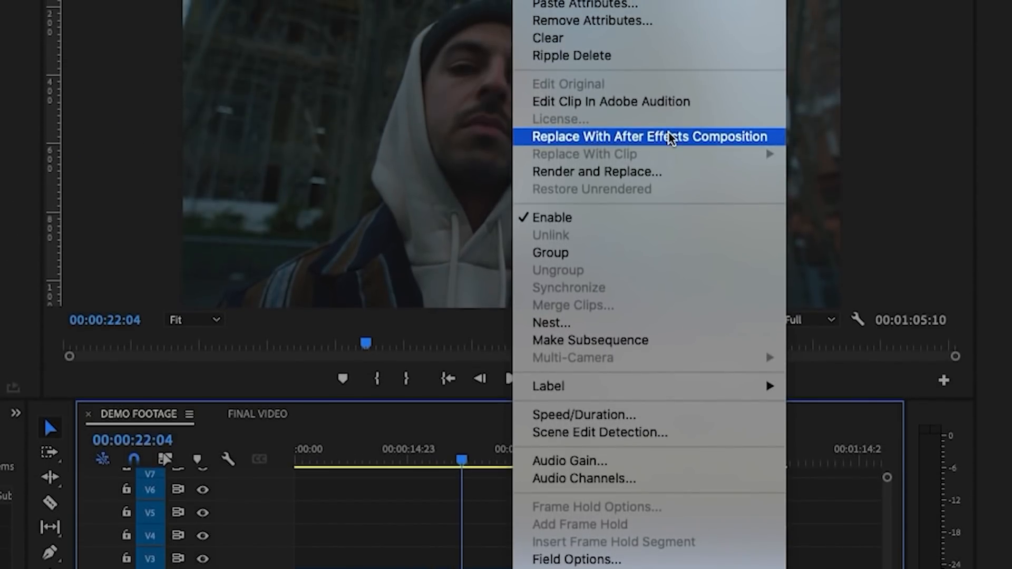
pyautogui.click(670, 138)
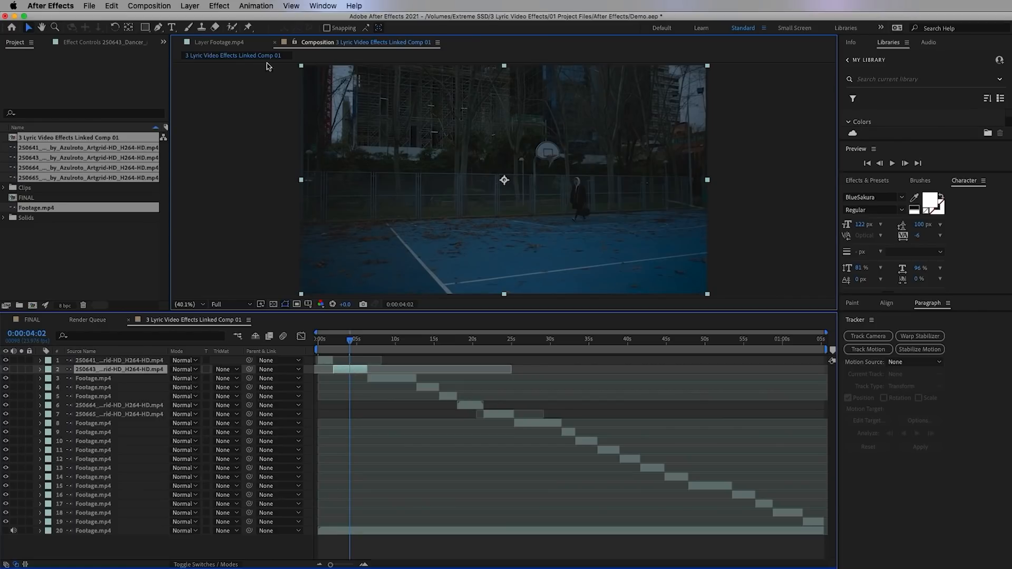
# Step: Add a text layer reading "SAFE HOUSE" over the basketball court footage in the linked composition
pyautogui.click(171, 26)
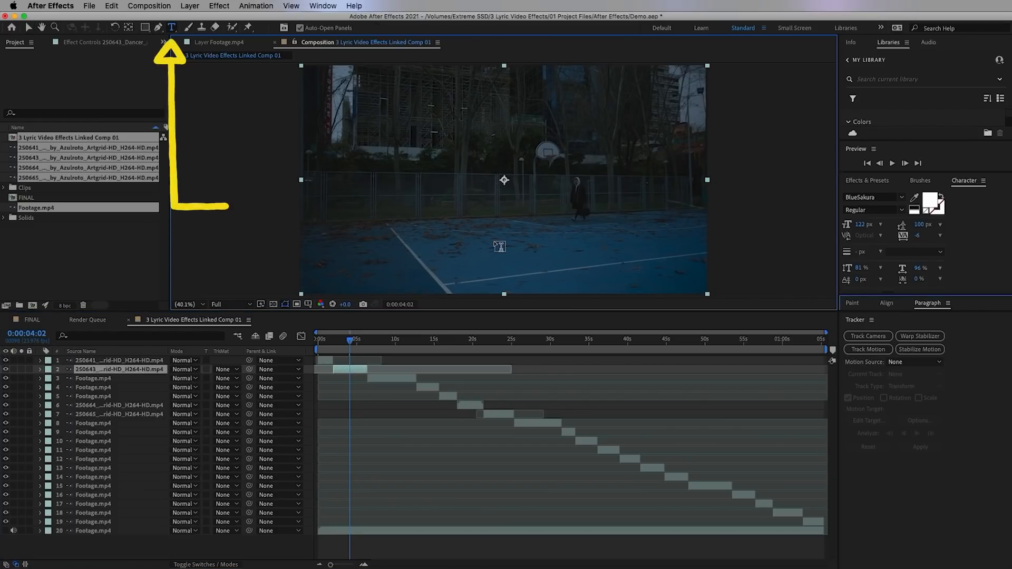
pyautogui.click(407, 196)
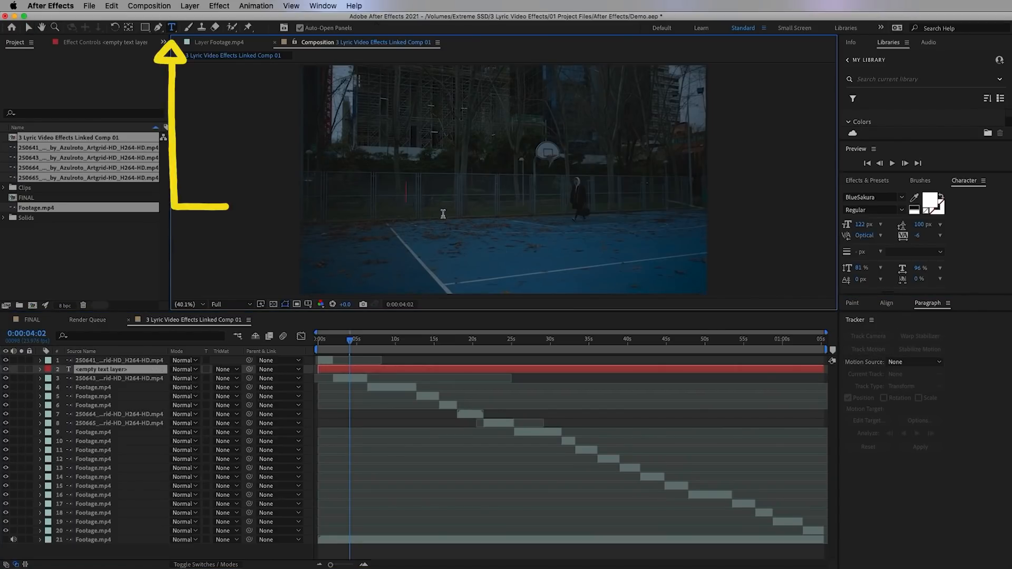
pyautogui.write('SAFE HOUSE')
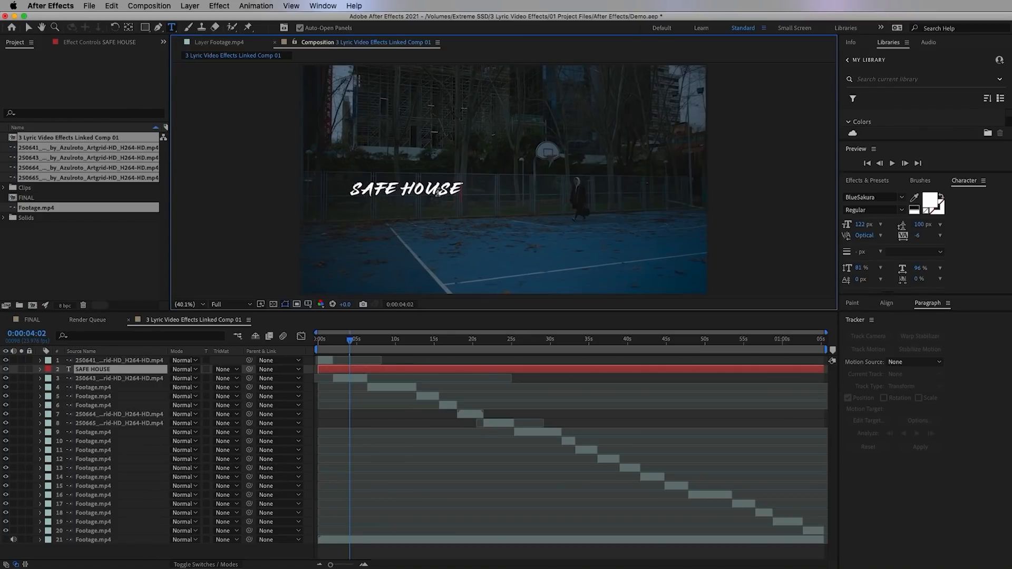
# Step: Center the SAFE HOUSE text in the frame and enlarge its font size to 260 px
pyautogui.tripleClick(437, 188)
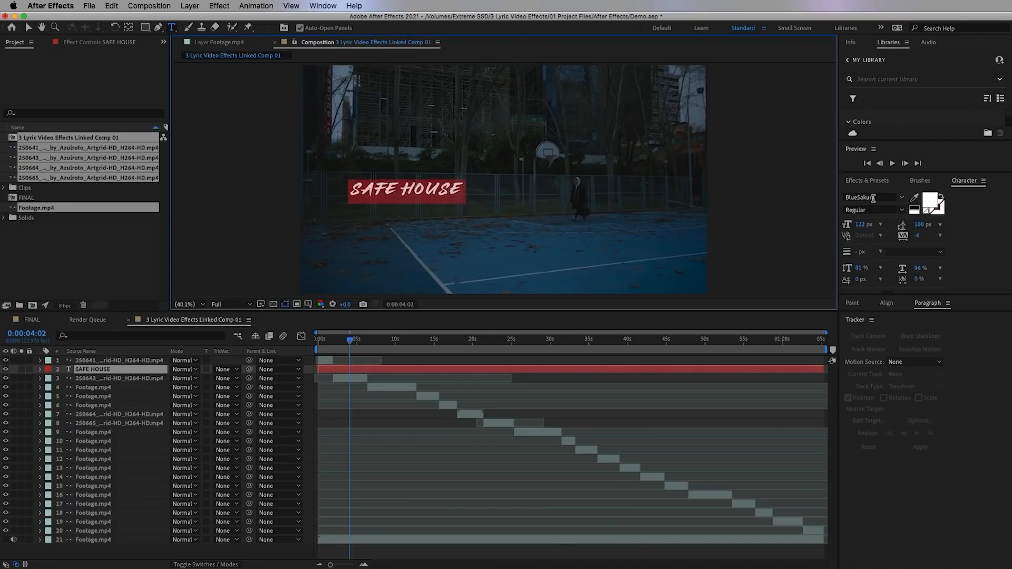
pyautogui.moveTo(536, 200); pyautogui.dragTo(523, 201)
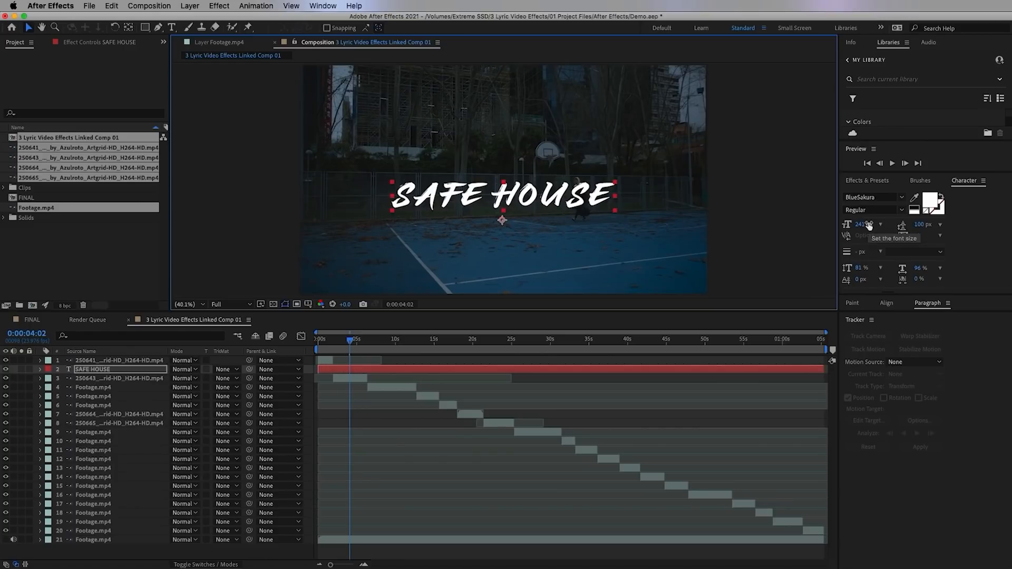
pyautogui.moveTo(869, 225); pyautogui.dragTo(879, 226)
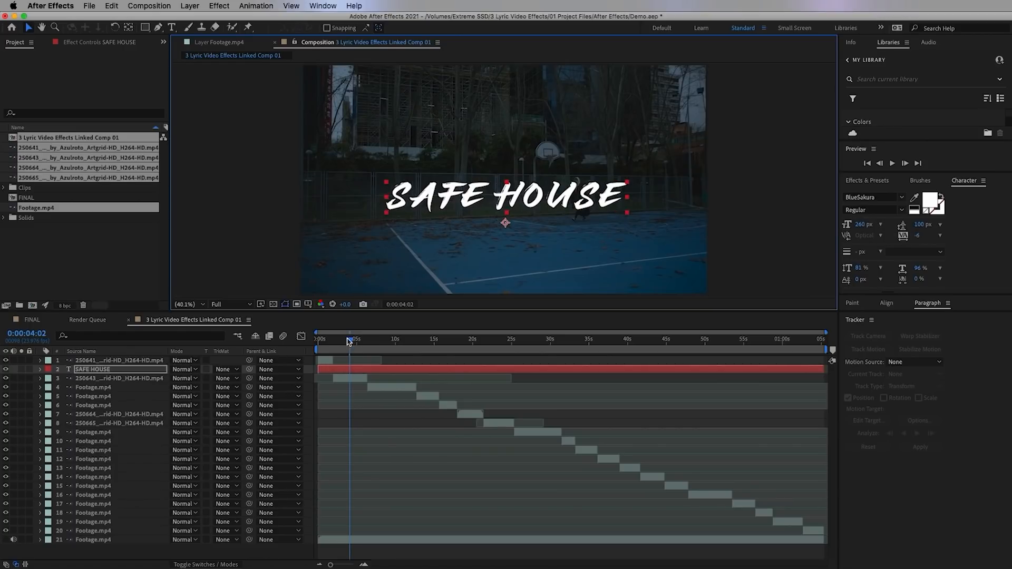
# Step: Trim the start of the SAFE HOUSE layer to 0:00:01:23, where the basketball court clip begins
pyautogui.click(335, 343)
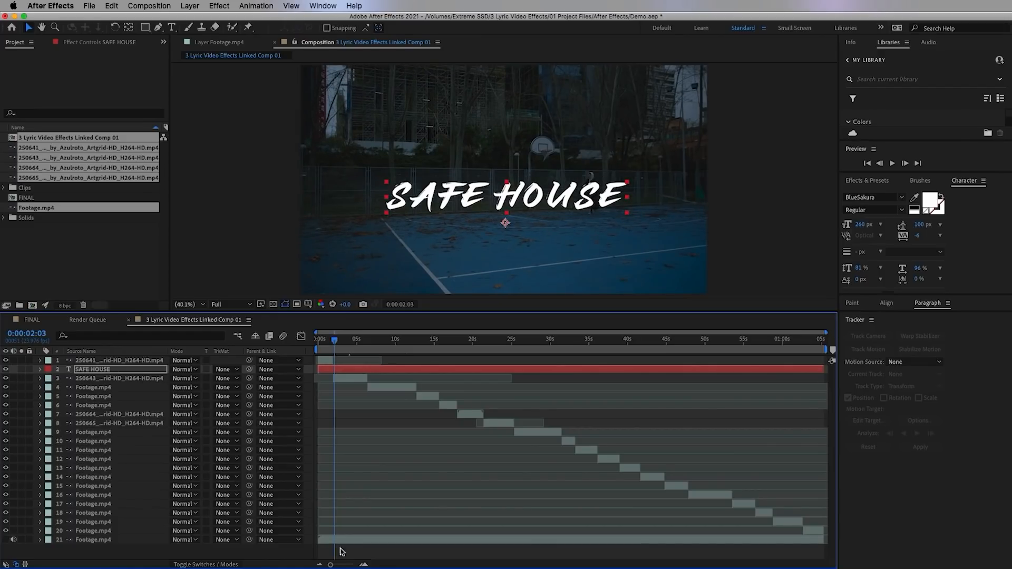
pyautogui.moveTo(330, 566); pyautogui.dragTo(350, 565)
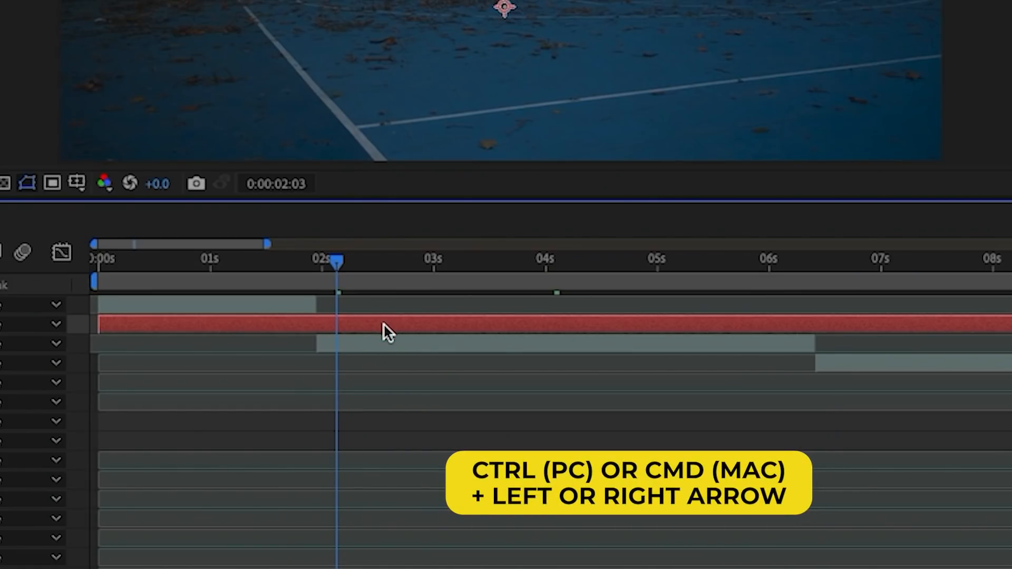
pyautogui.hotkey('ctrl', 'Left')
pyautogui.hotkey('ctrl', 'Left')
pyautogui.hotkey('ctrl', 'Left')
pyautogui.hotkey('ctrl', 'Left')
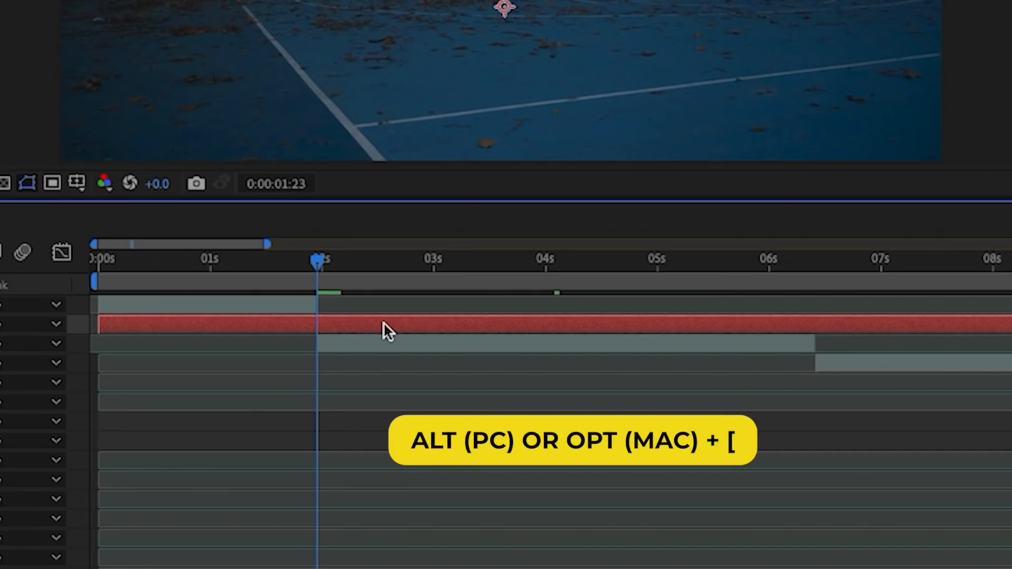
pyautogui.hotkey('alt', '[')
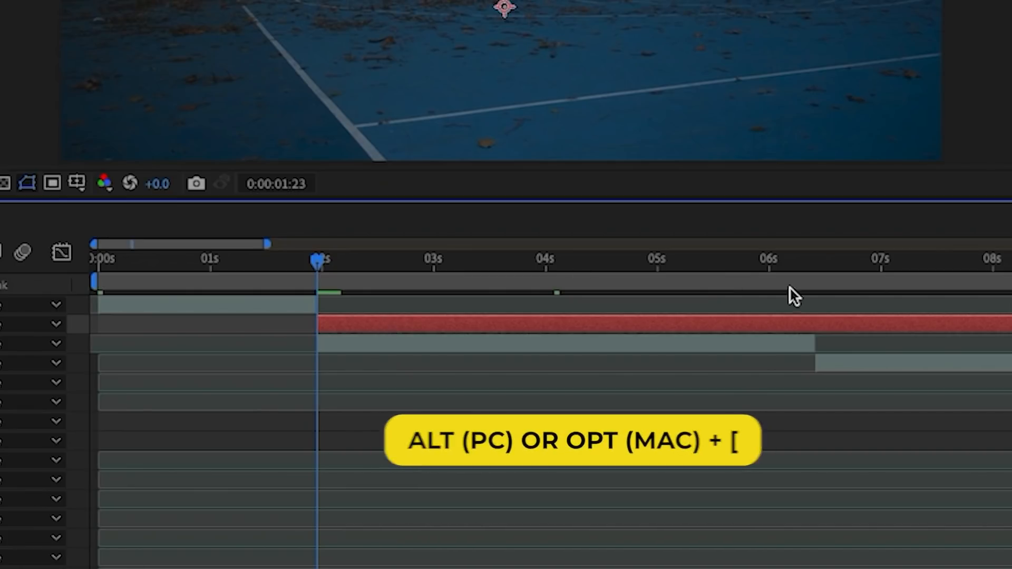
# Step: Trim the end of the SAFE HOUSE layer to where the basketball court clip ends, around 0:00:06:10
pyautogui.click(807, 262)
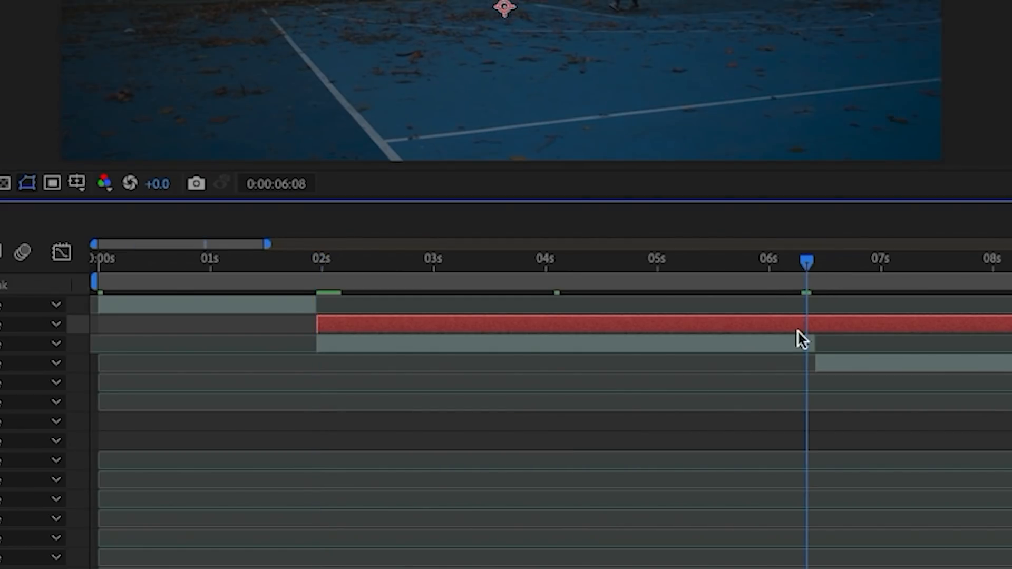
pyautogui.press('pagedown')
pyautogui.press('pagedown')
pyautogui.hotkey('alt', ']')
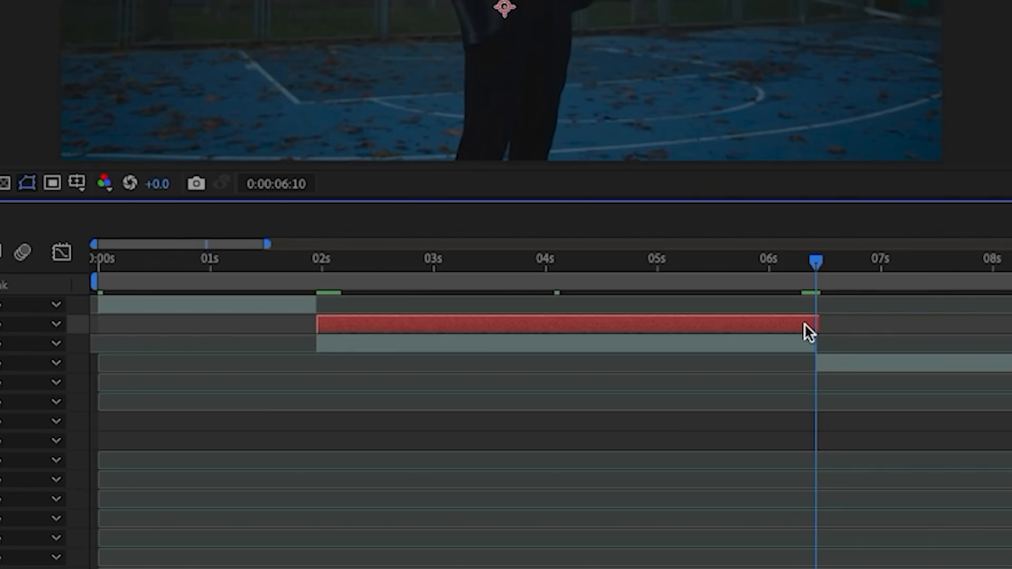
pyautogui.press('pageup')
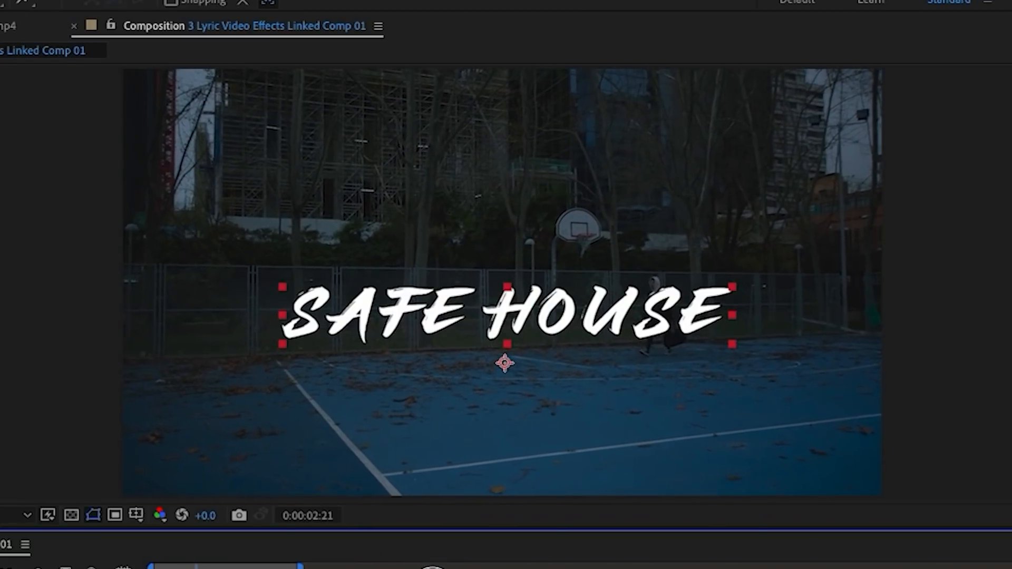
# Step: Apply Track in Boris FX Mocha to the court footage layer at 0:00:02:21 and launch Mocha AE
pyautogui.moveTo(432, 568)
pyautogui.mouseDown()
pyautogui.moveTo(489, 568)
pyautogui.moveTo(432, 568)
pyautogui.mouseUp()
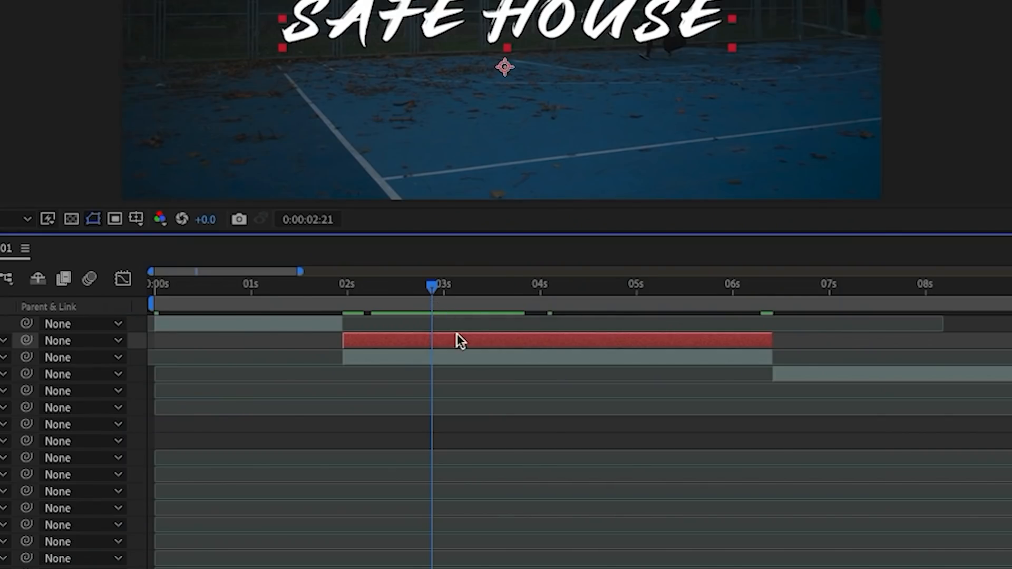
pyautogui.click(457, 358)
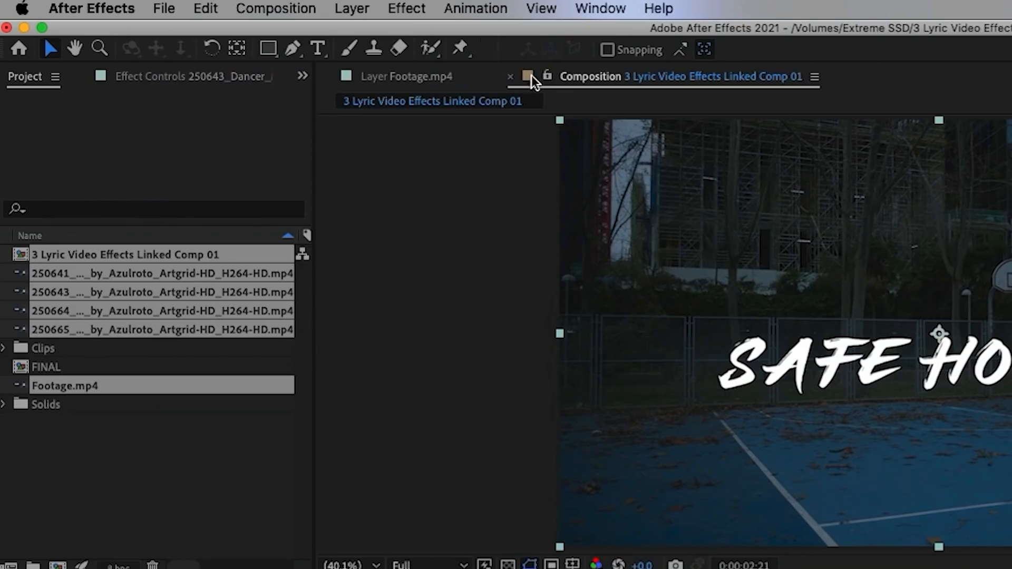
pyautogui.click(468, 7)
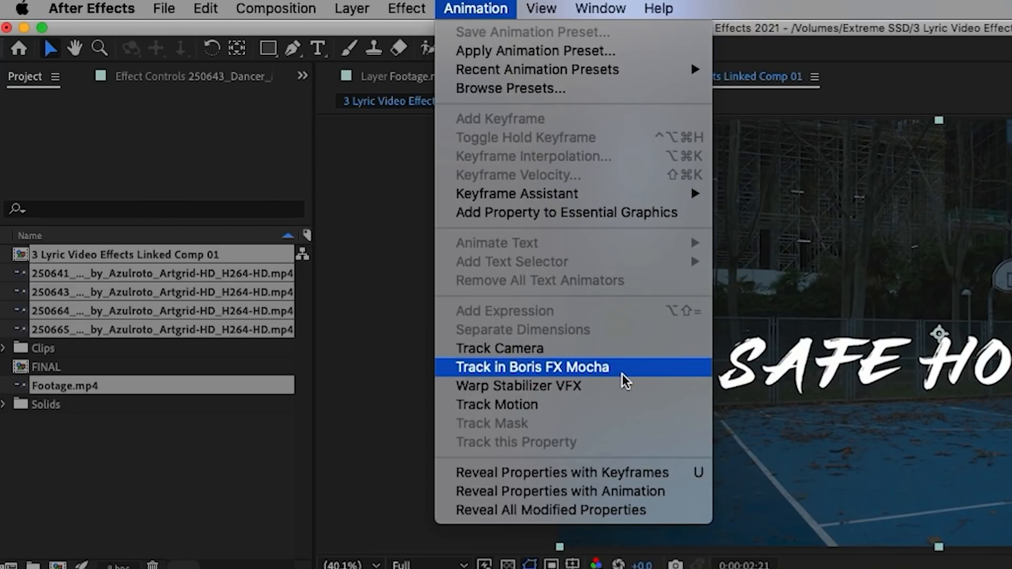
pyautogui.click(654, 373)
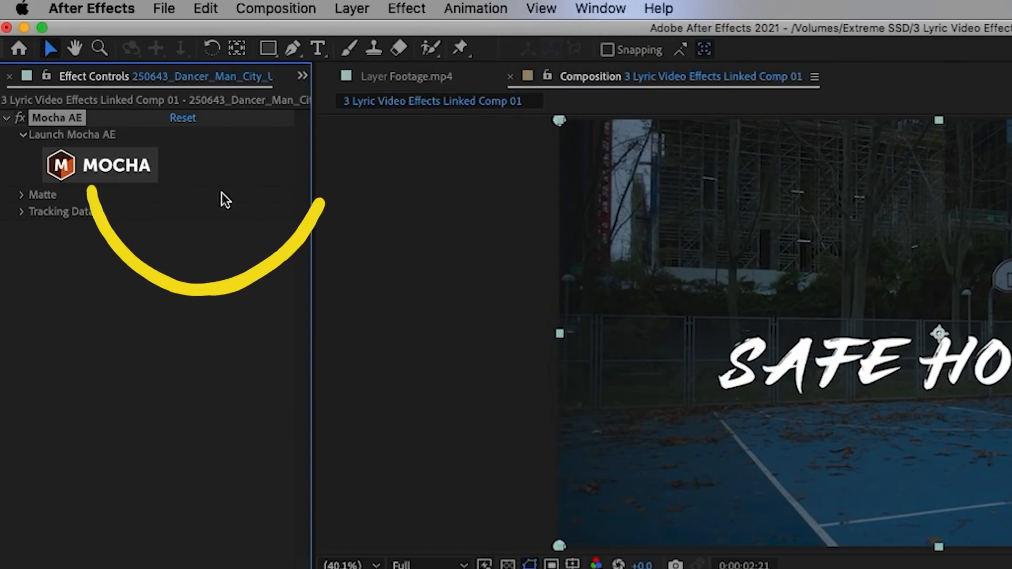
pyautogui.click(99, 165)
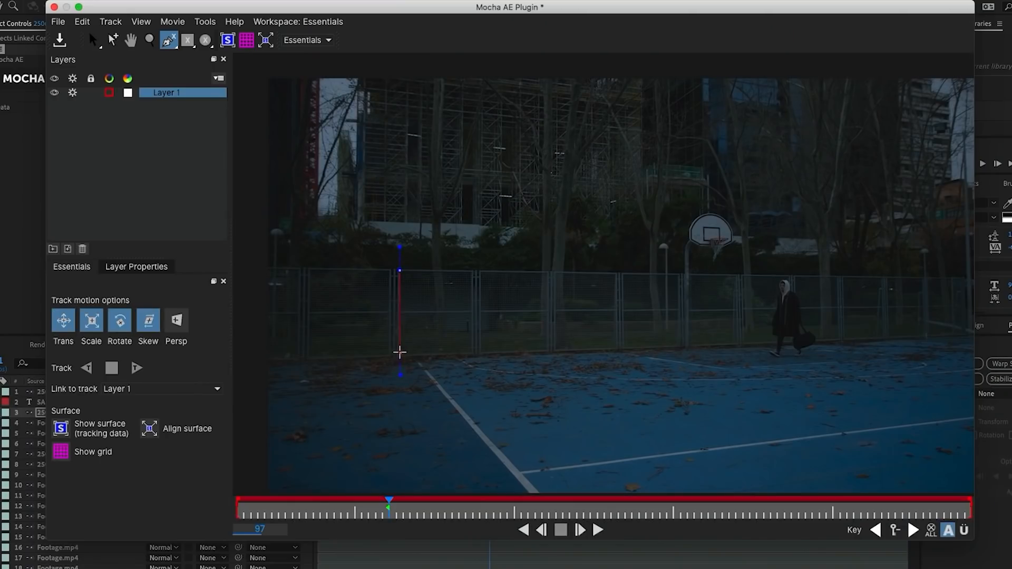
# Step: Draw a closed four-point spline around the fence behind the court and fine-tune its corner points
pyautogui.click(399, 355)
pyautogui.click(891, 337)
pyautogui.click(400, 271)
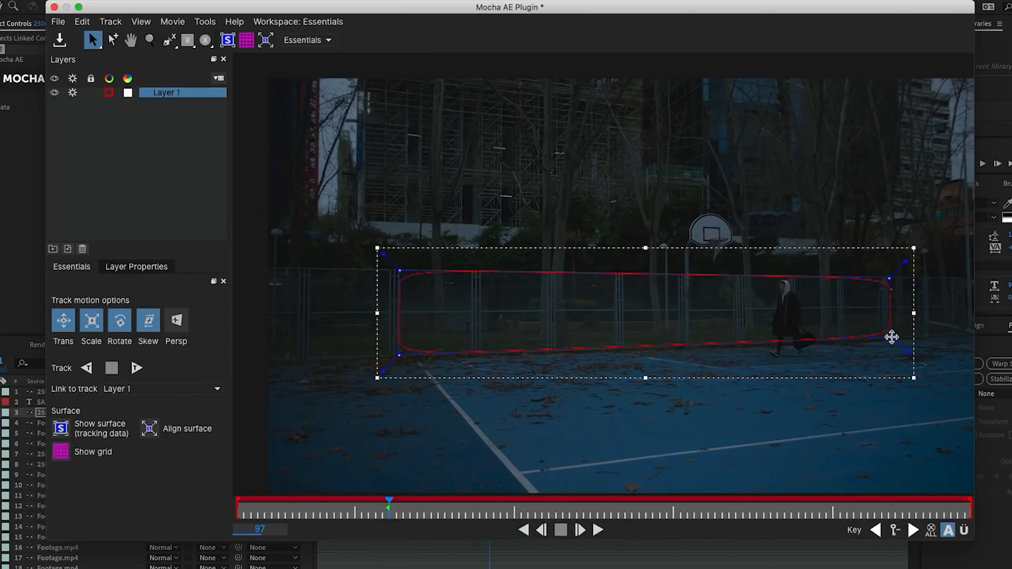
pyautogui.moveTo(889, 339); pyautogui.dragTo(888, 339)
pyautogui.moveTo(890, 279); pyautogui.dragTo(888, 277)
# Step: Include perspective in the track motion options and track the fence shape through the whole clip
pyautogui.click(177, 324)
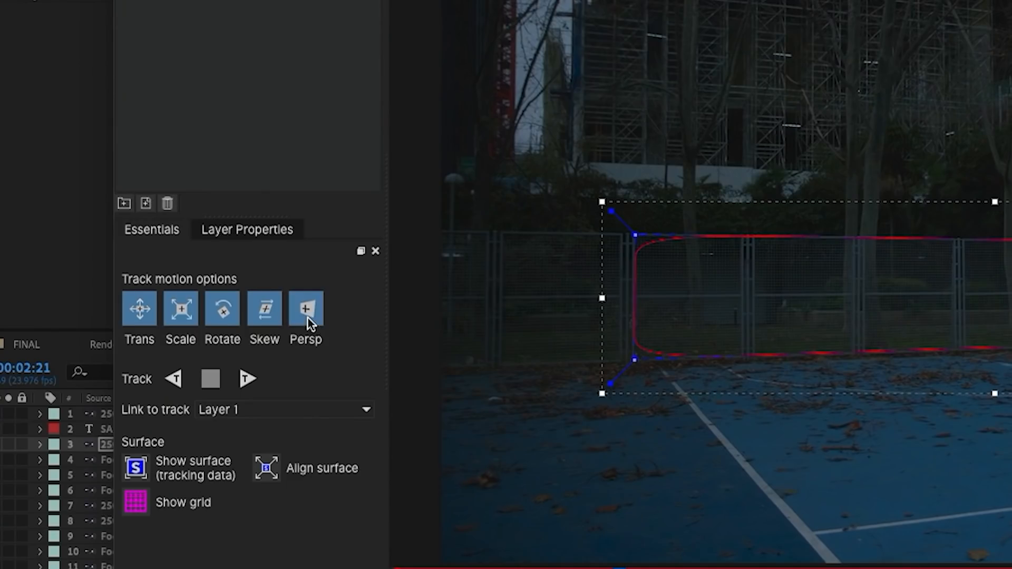
pyautogui.click(247, 379)
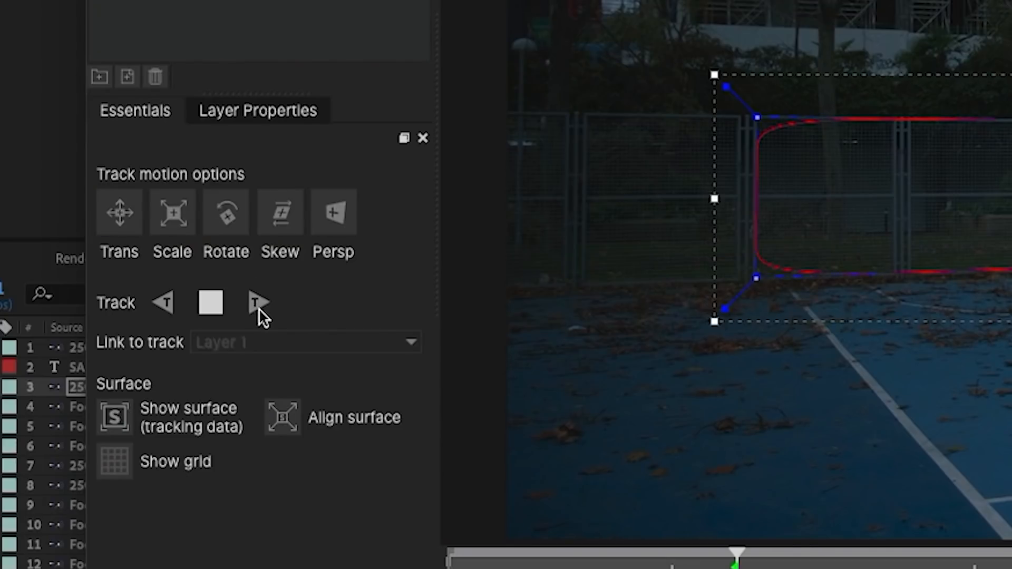
pyautogui.click(259, 305)
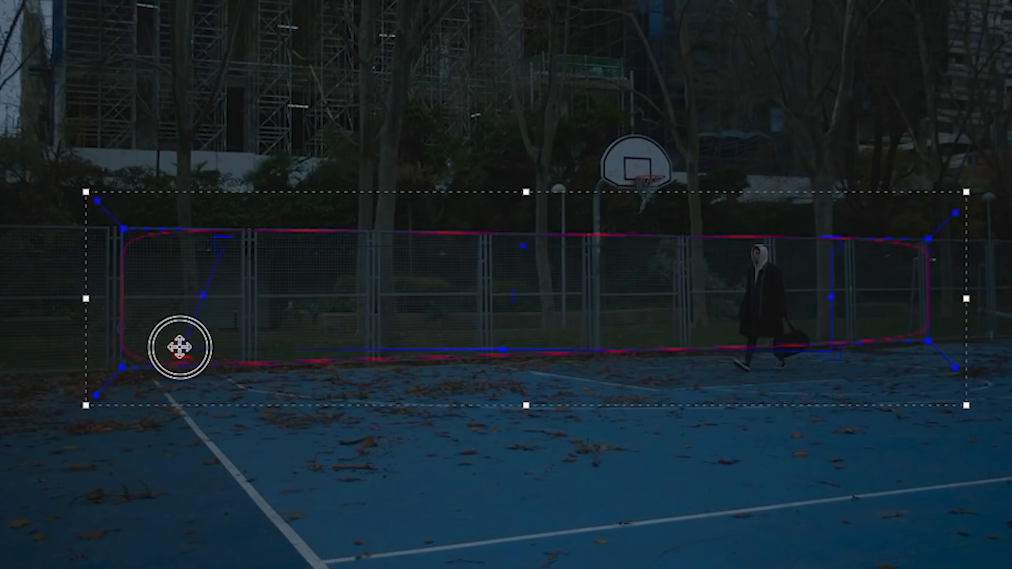
# Step: Align the four corners of the tracking surface with the corners of the fence shape
pyautogui.moveTo(180, 347); pyautogui.dragTo(121, 369)
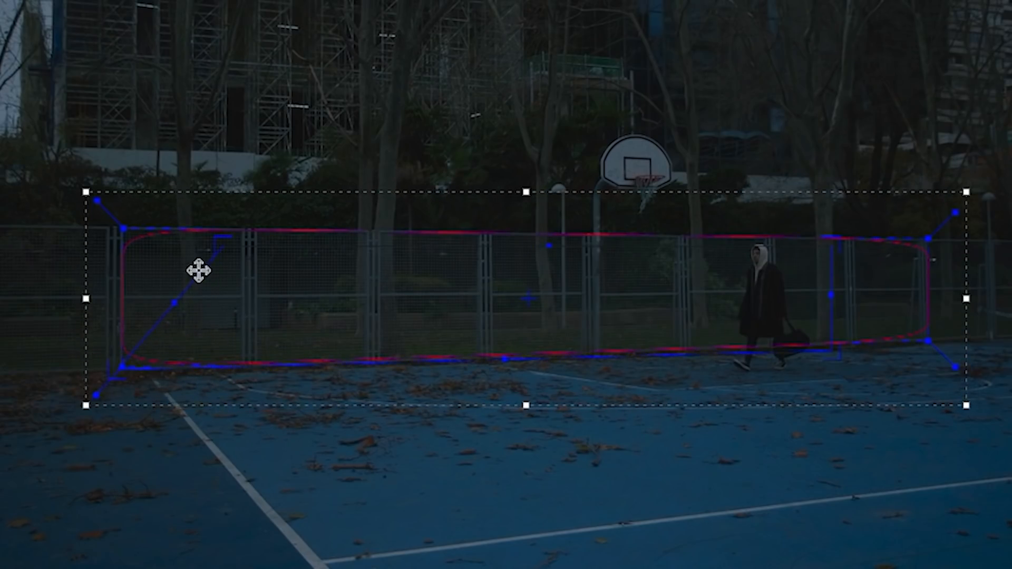
pyautogui.moveTo(219, 244); pyautogui.dragTo(115, 226)
pyautogui.moveTo(834, 249); pyautogui.dragTo(935, 241)
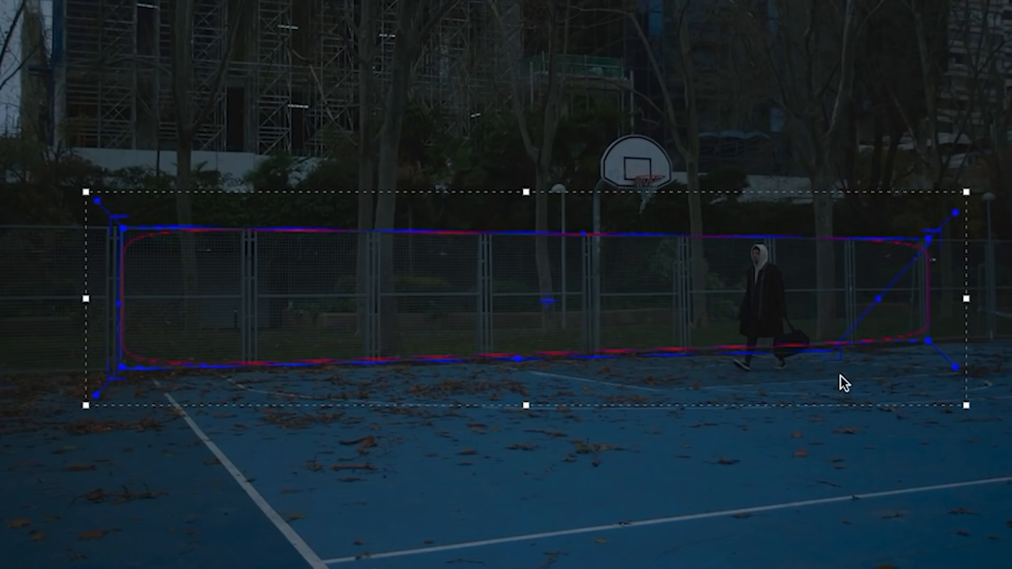
pyautogui.click(926, 354)
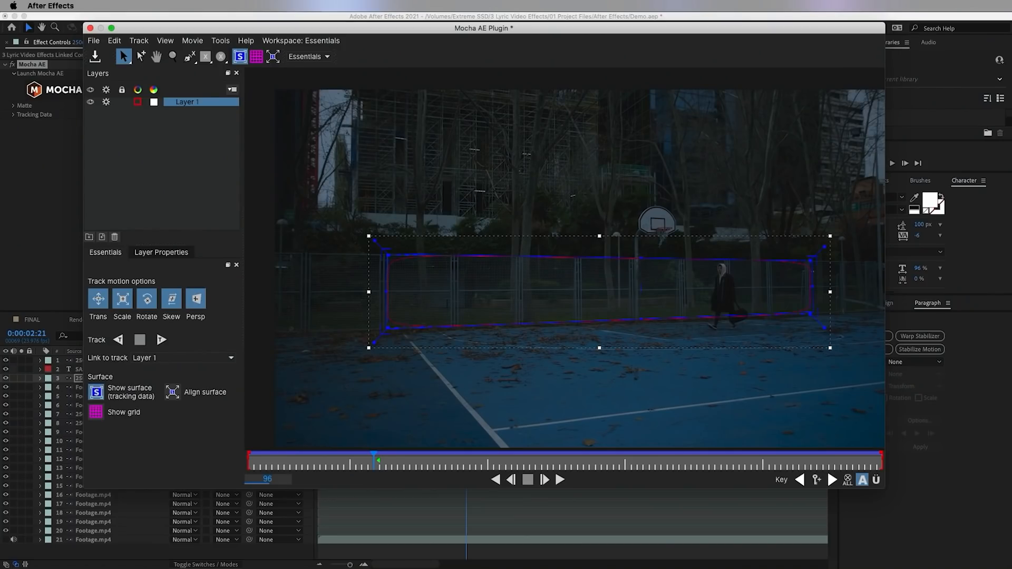
# Step: Set Layer 1's insert clip to Grid16x16 to preview the track on the fence
pyautogui.click(147, 253)
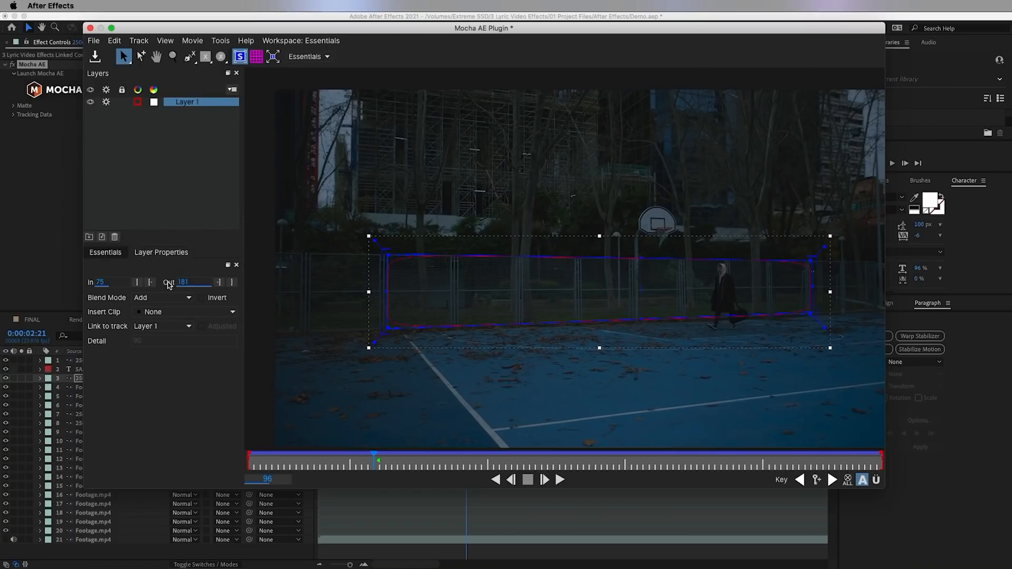
pyautogui.click(183, 308)
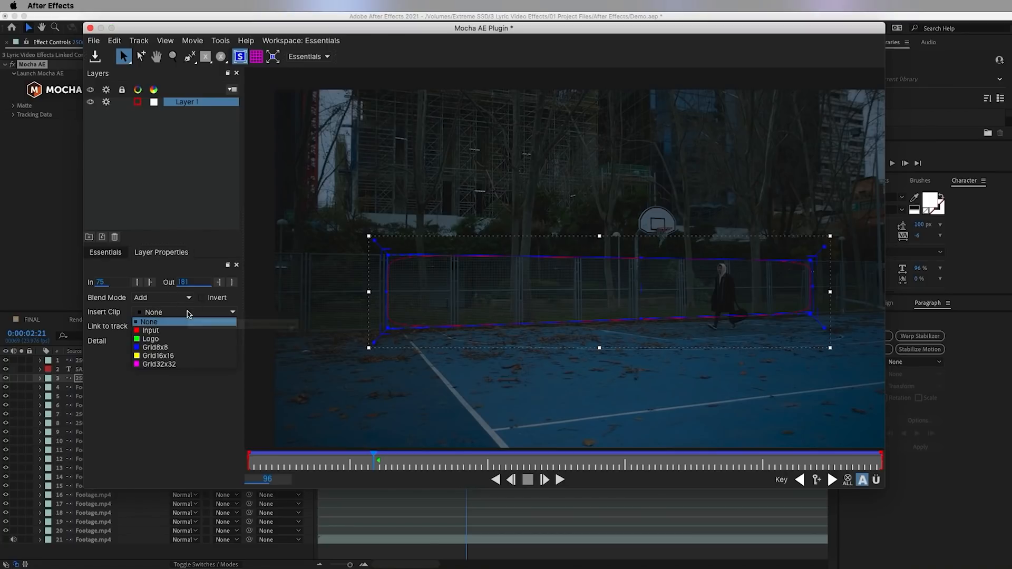
pyautogui.click(185, 356)
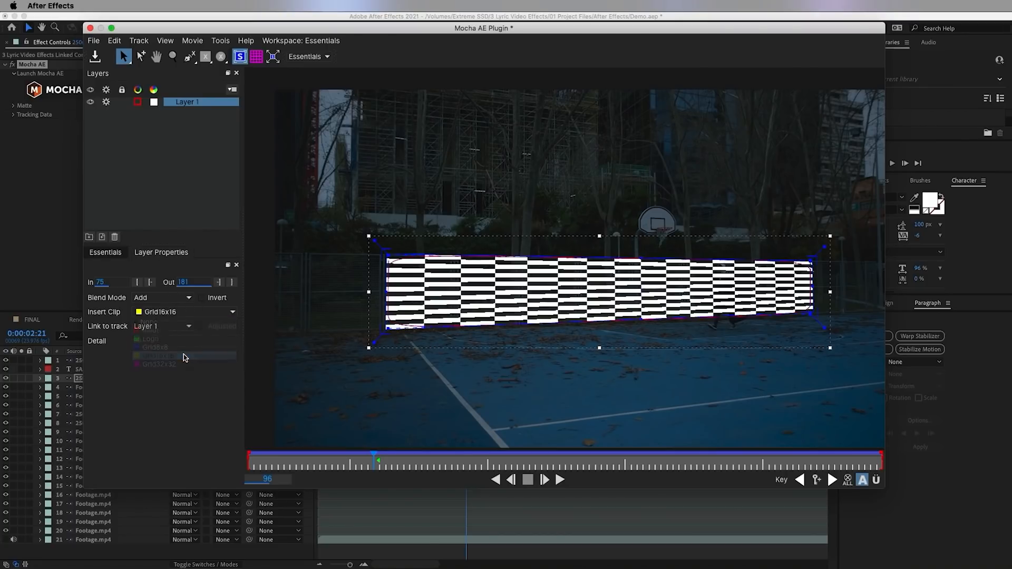
# Step: Set Layer 1's insert clip back to None, then save the track and close Mocha AE
pyautogui.click(176, 312)
pyautogui.click(162, 328)
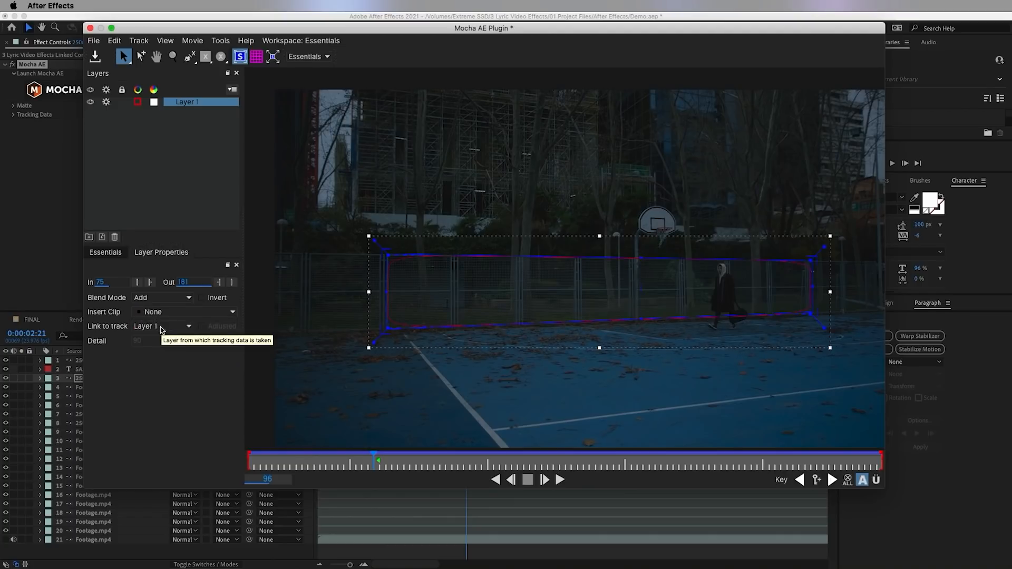
pyautogui.click(260, 58)
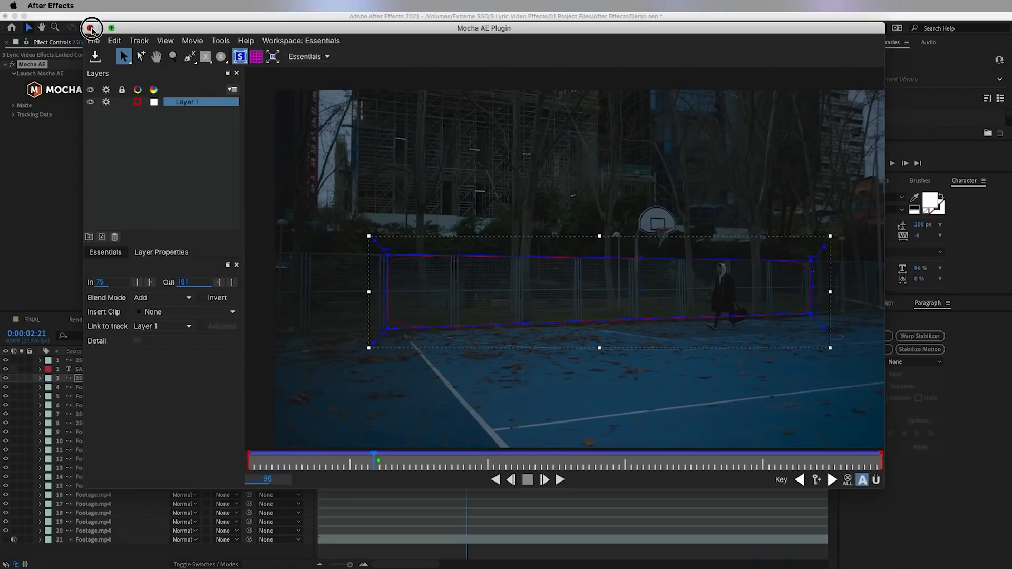
pyautogui.click(90, 28)
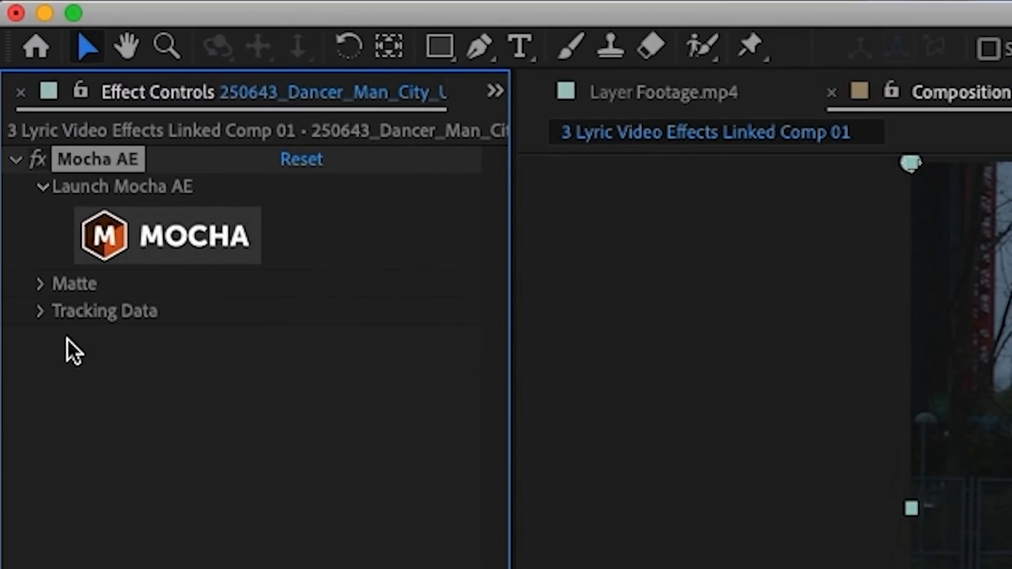
# Step: Create track data from Mocha's Layer 1 and reveal the Mocha AE effect under the court footage layer in the timeline
pyautogui.click(41, 311)
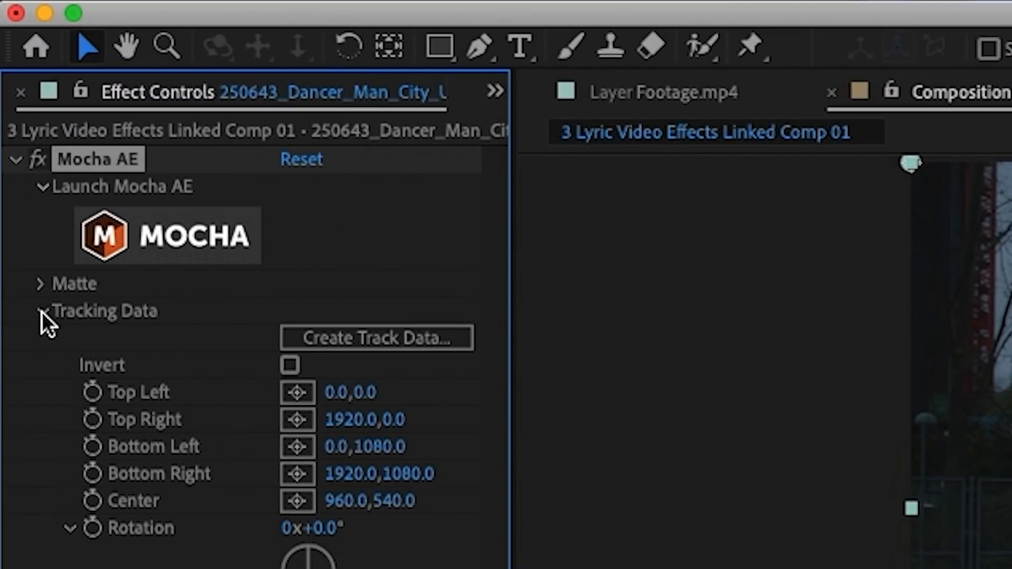
pyautogui.click(365, 339)
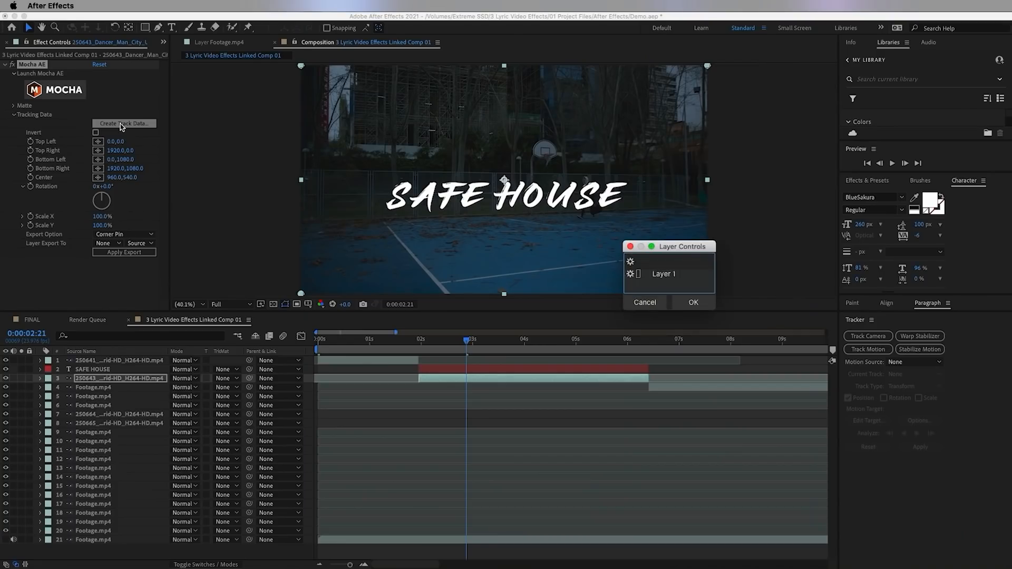
pyautogui.click(686, 275)
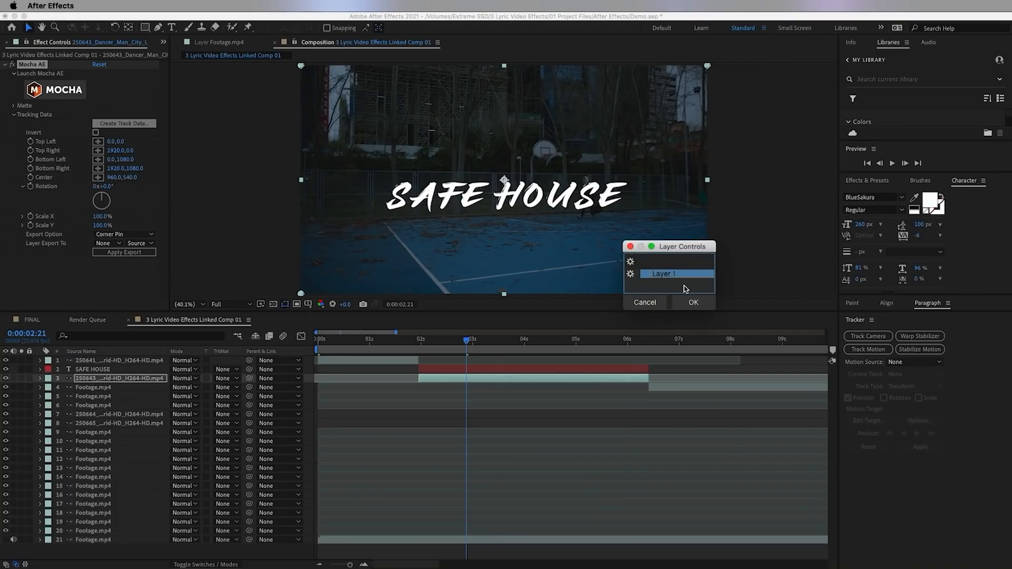
pyautogui.click(695, 303)
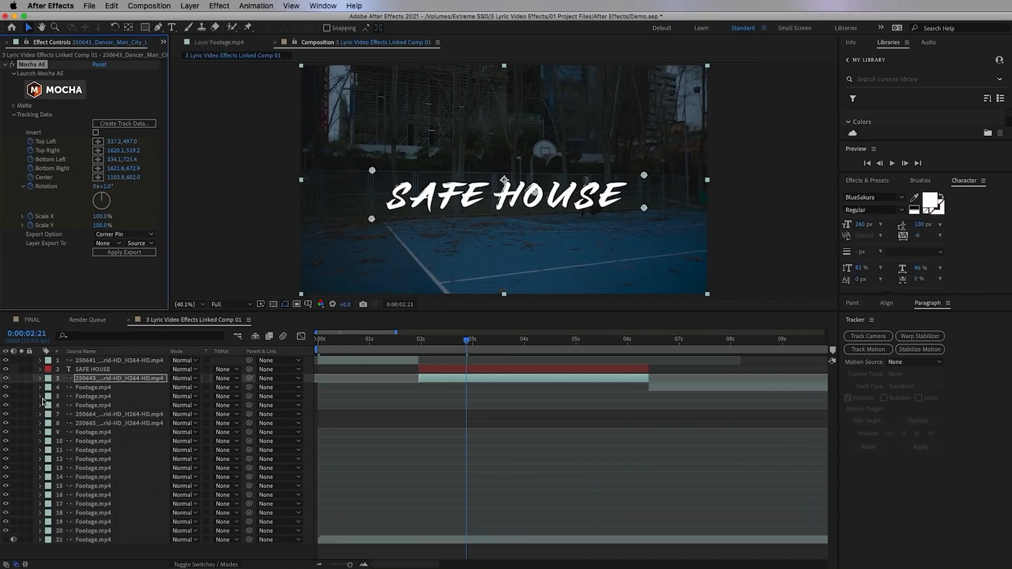
pyautogui.click(40, 379)
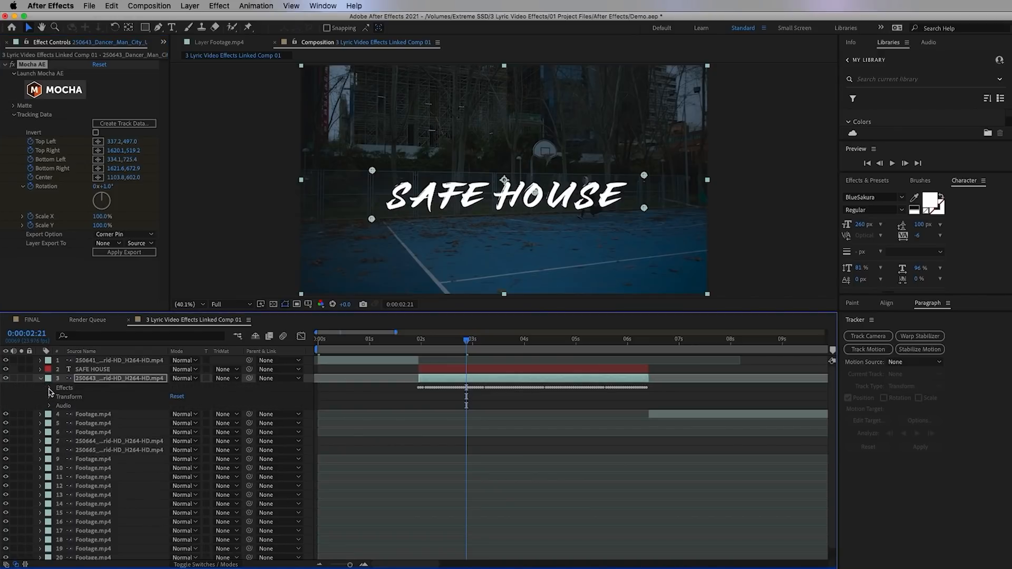
pyautogui.click(50, 388)
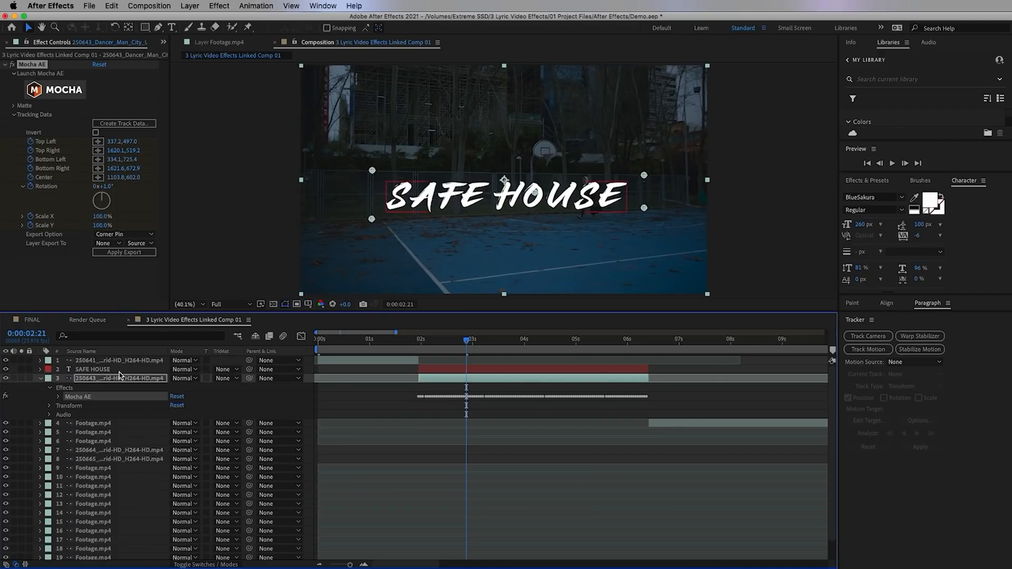
# Step: Export the Mocha tracking data as a Corner Pin to the SAFE HOUSE text layer
pyautogui.click(114, 244)
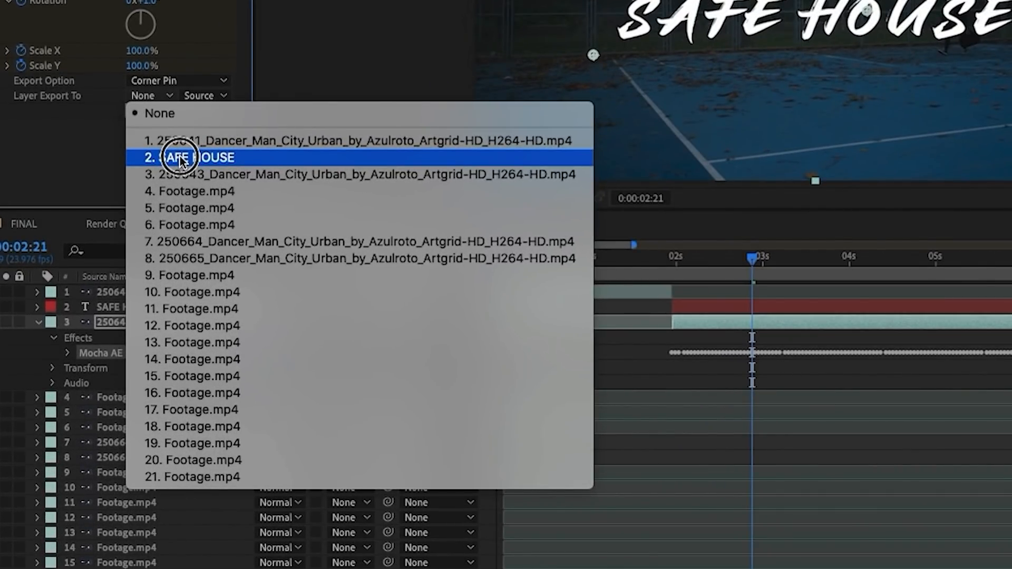
pyautogui.click(179, 157)
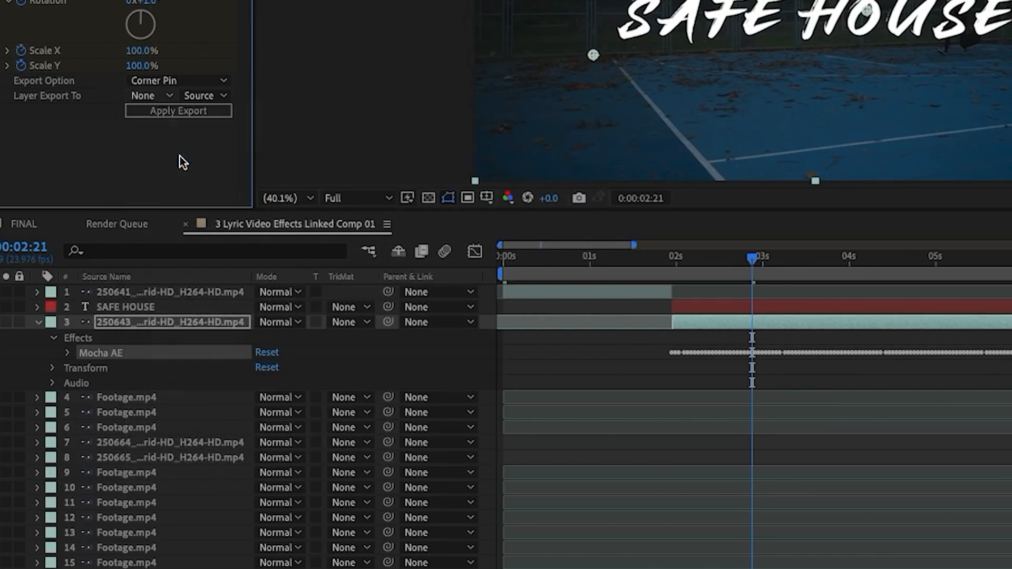
pyautogui.click(161, 113)
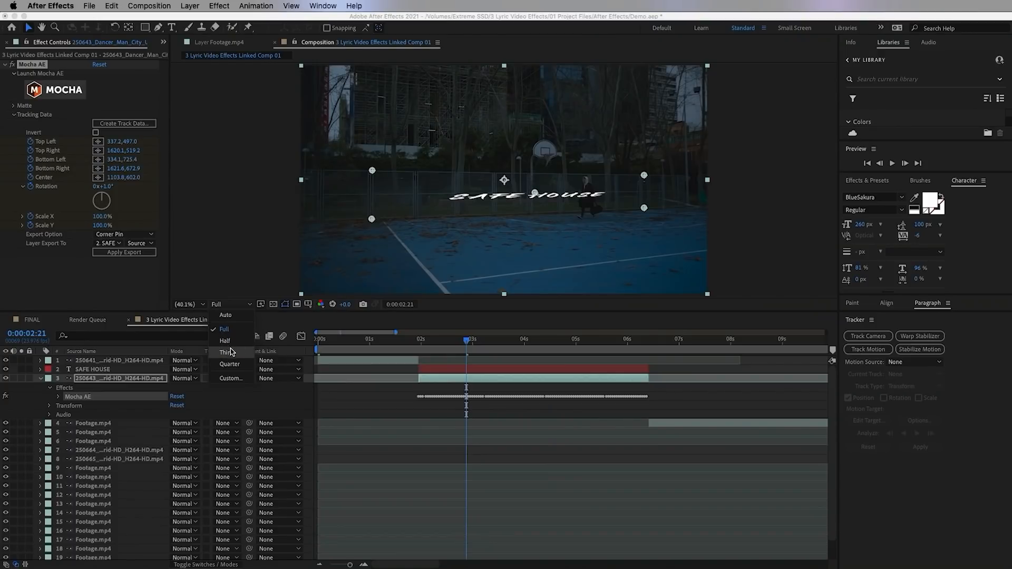
# Step: Set the preview resolution to Third and play back the tracked SAFE HOUSE text
pyautogui.click(228, 352)
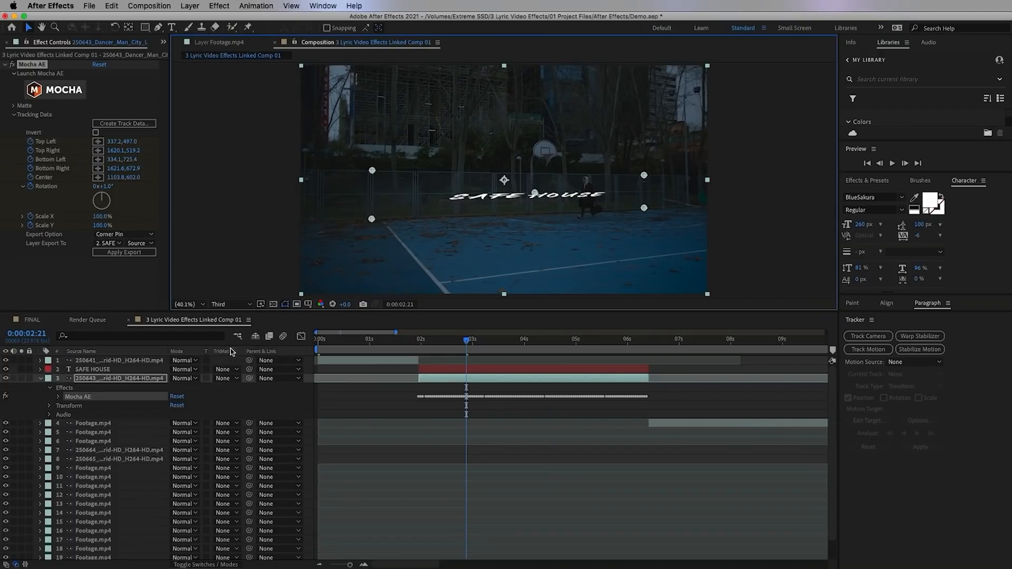
pyautogui.press('space')
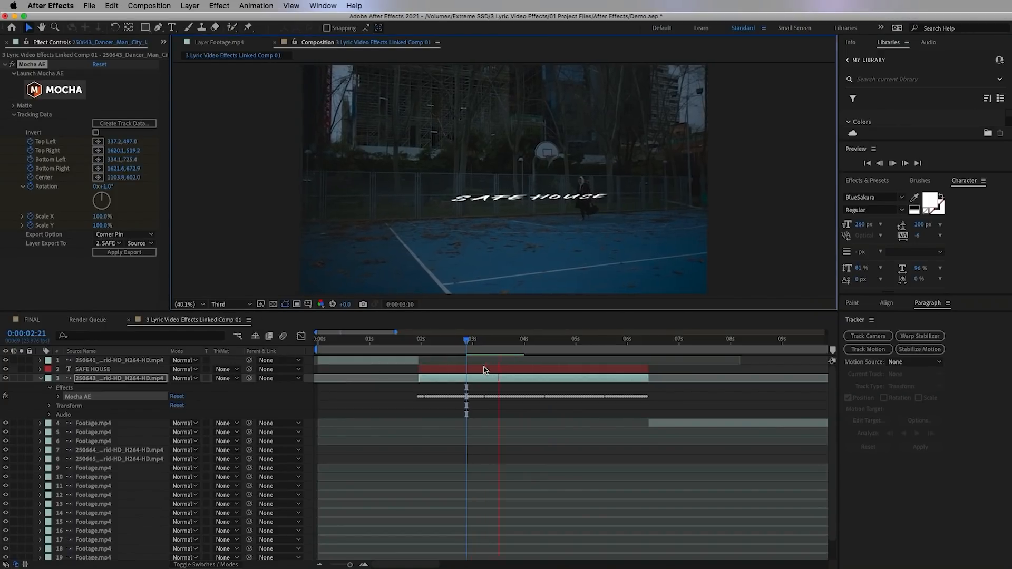
pyautogui.press('space')
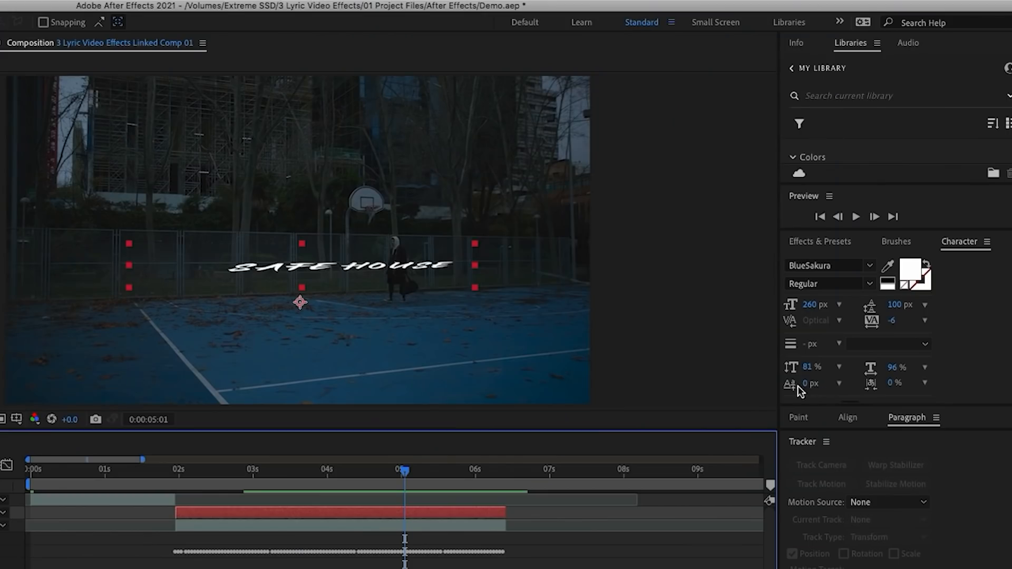
# Step: Stretch the SAFE HOUSE text to 253% vertical scale, then enlarge and reposition the layer so it fills the fence
pyautogui.moveTo(860, 268); pyautogui.dragTo(921, 279)
pyautogui.moveTo(894, 383); pyautogui.dragTo(979, 407)
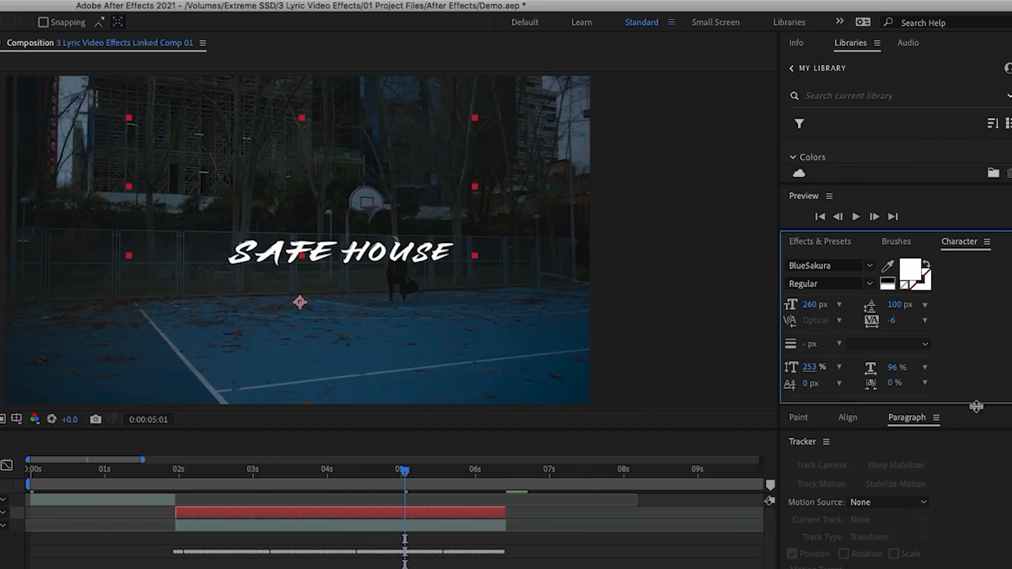
pyautogui.moveTo(255, 444); pyautogui.dragTo(533, 373)
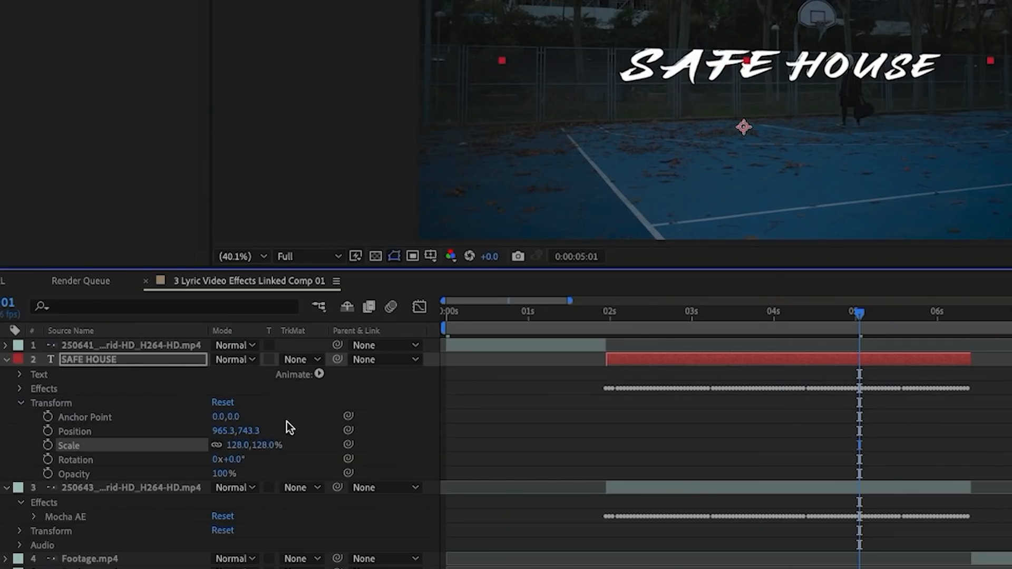
pyautogui.moveTo(221, 431); pyautogui.dragTo(131, 450)
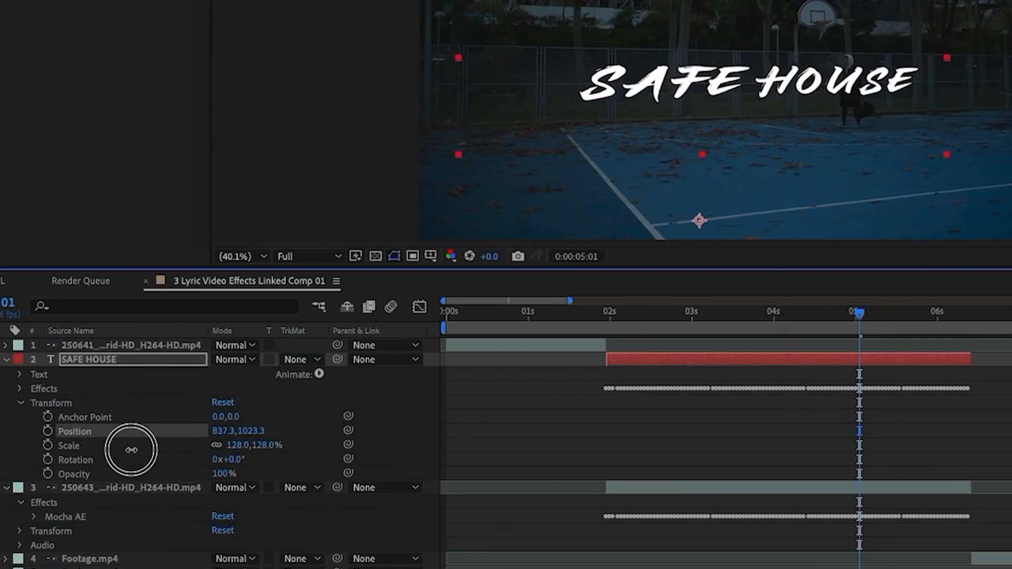
pyautogui.moveTo(238, 445); pyautogui.dragTo(491, 388)
pyautogui.click(228, 430)
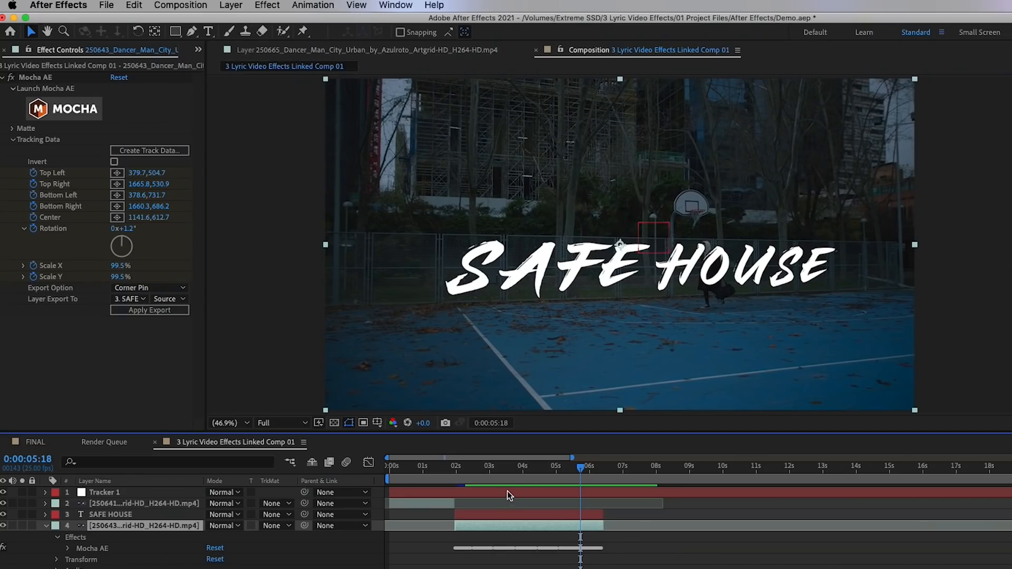
# Step: Select the SAFE HOUSE text layer at 0:00:02:17 and open the AE Studio extension
pyautogui.click(480, 468)
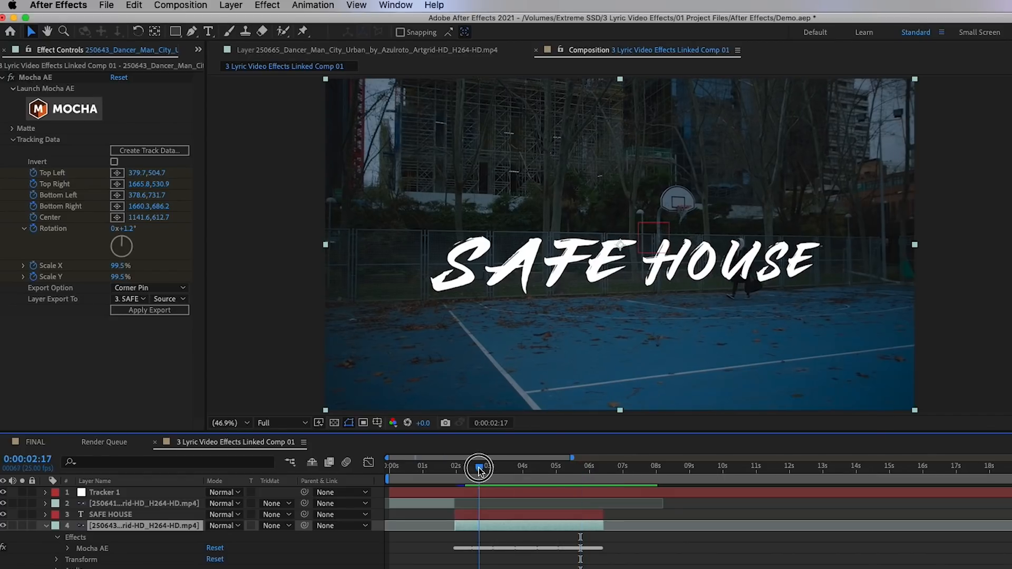
pyautogui.click(483, 516)
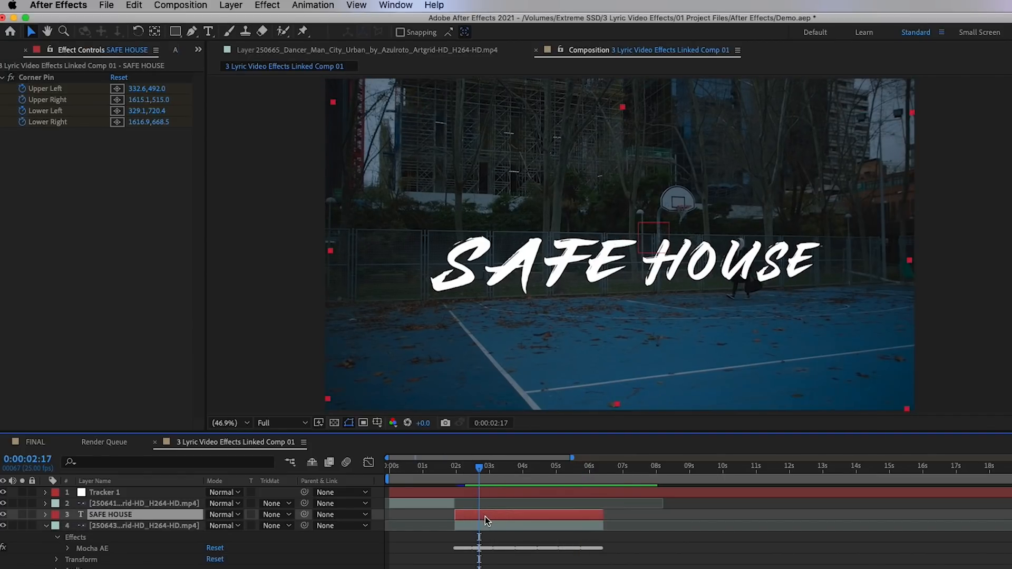
pyautogui.click(416, 4)
pyautogui.moveTo(515, 73)
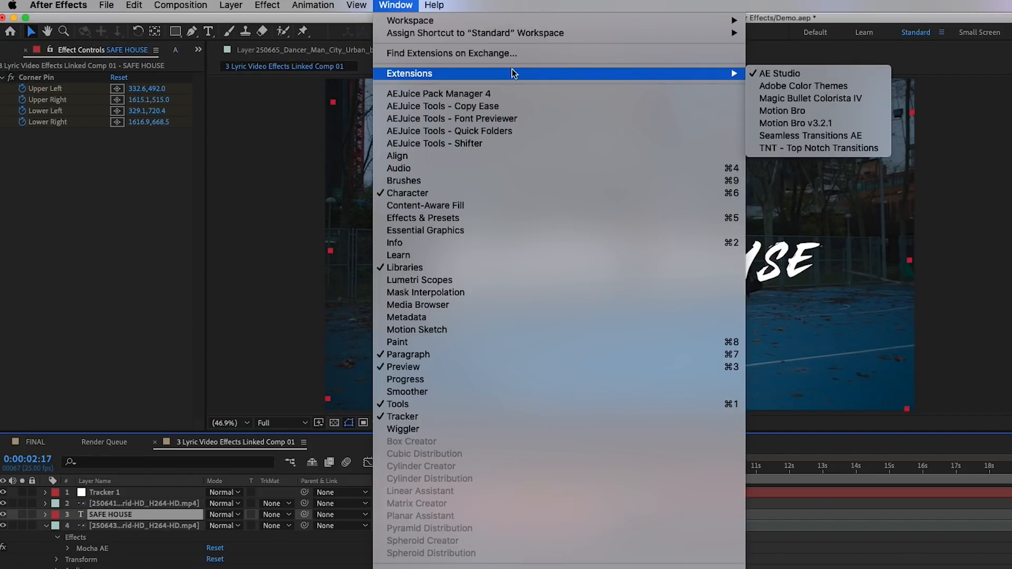
pyautogui.click(779, 73)
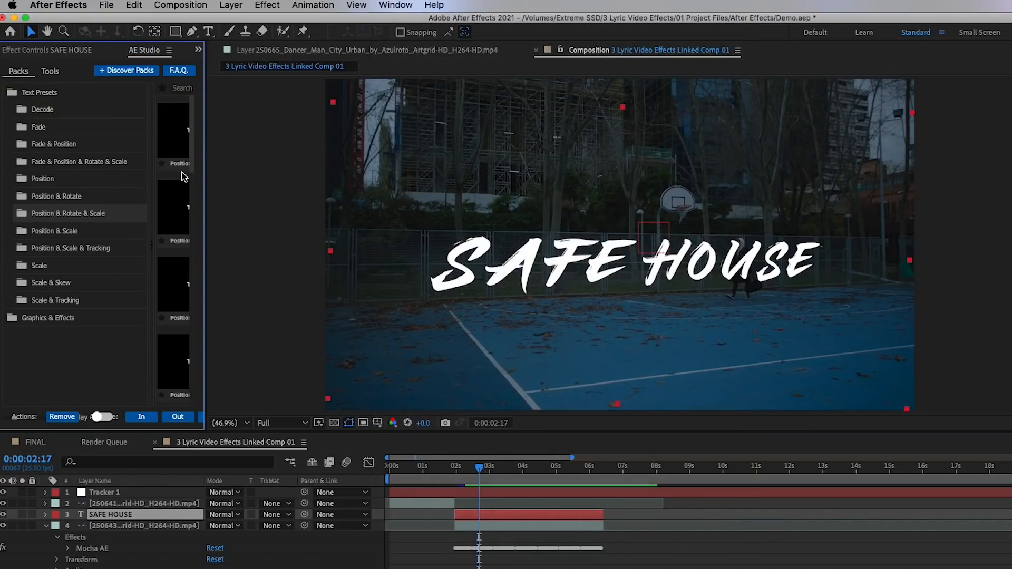
# Step: Widen the preset browser, browse the Decode text presets and apply Decode 26 as the In animation on the SAFE HOUSE text
pyautogui.click(31, 94)
pyautogui.moveTo(205, 182); pyautogui.dragTo(343, 185)
pyautogui.click(40, 88)
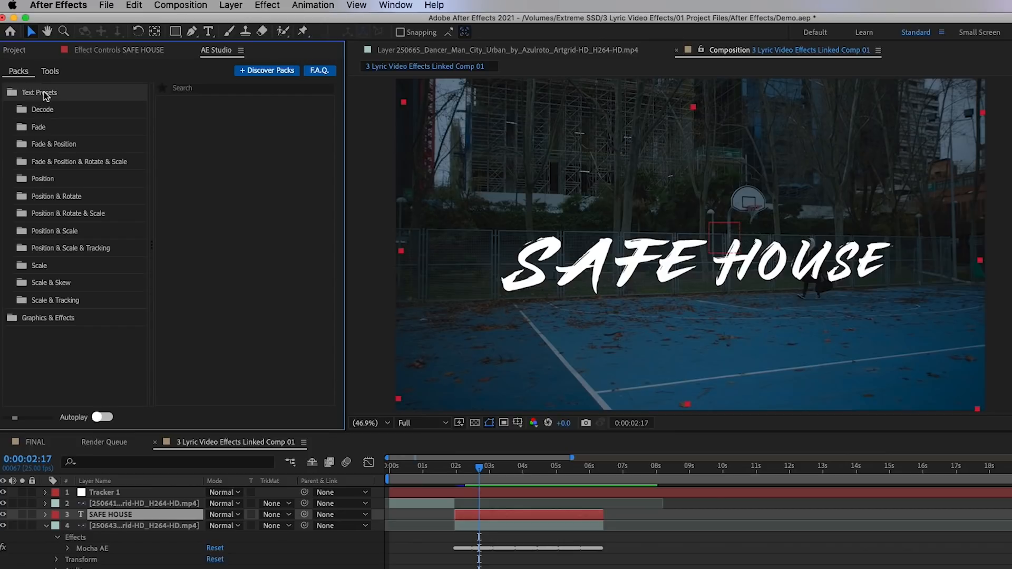
pyautogui.click(44, 105)
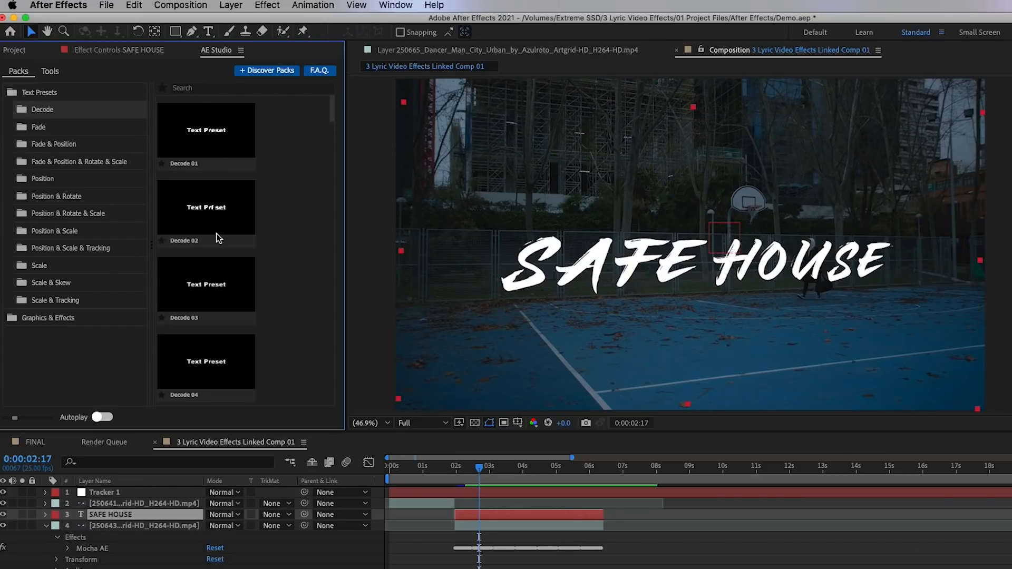
pyautogui.moveTo(333, 120); pyautogui.dragTo(330, 271)
pyautogui.click(203, 275)
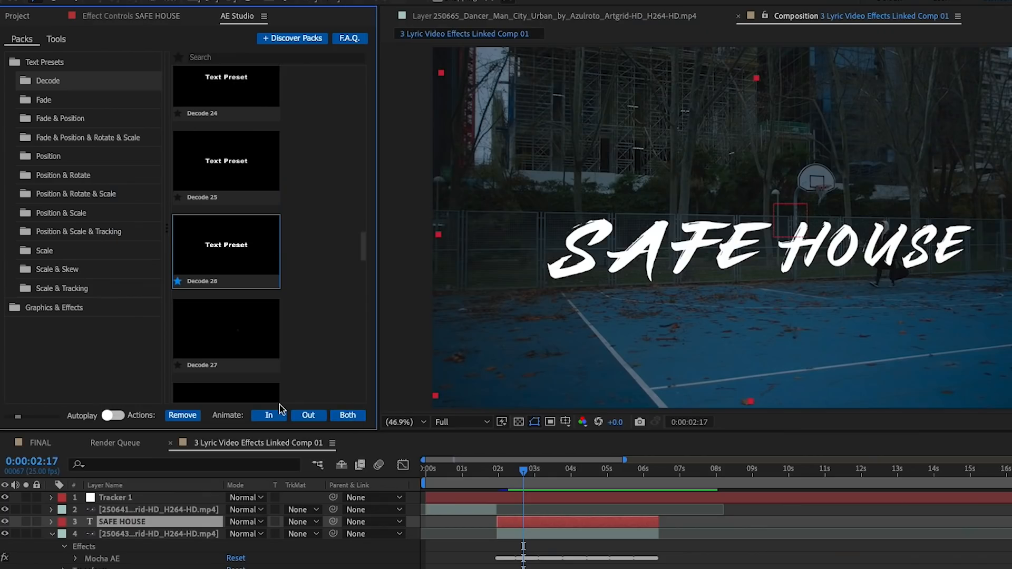
pyautogui.click(415, 463)
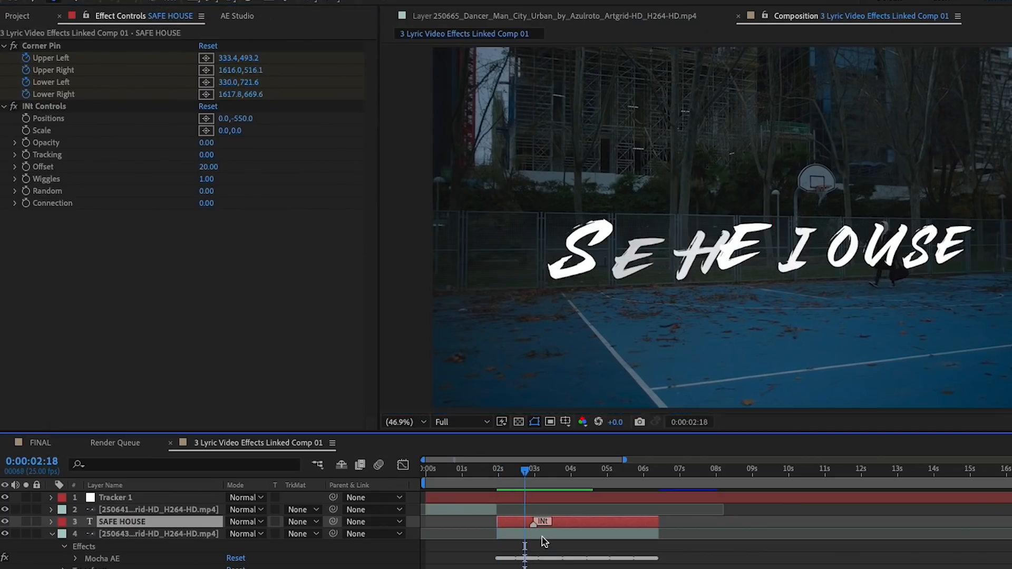
# Step: Preview the text's In animation and lengthen it by moving its INt marker to about 4 seconds
pyautogui.press('space')
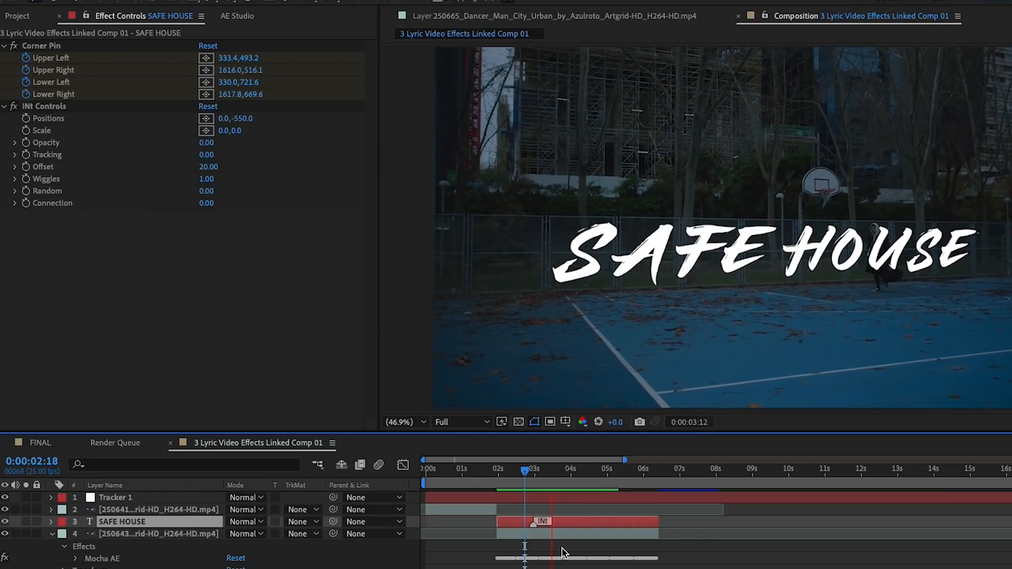
pyautogui.press('space')
pyautogui.moveTo(534, 523); pyautogui.dragTo(568, 524)
pyautogui.moveTo(577, 469)
pyautogui.mouseDown()
pyautogui.moveTo(501, 475)
pyautogui.moveTo(499, 484)
pyautogui.mouseUp()
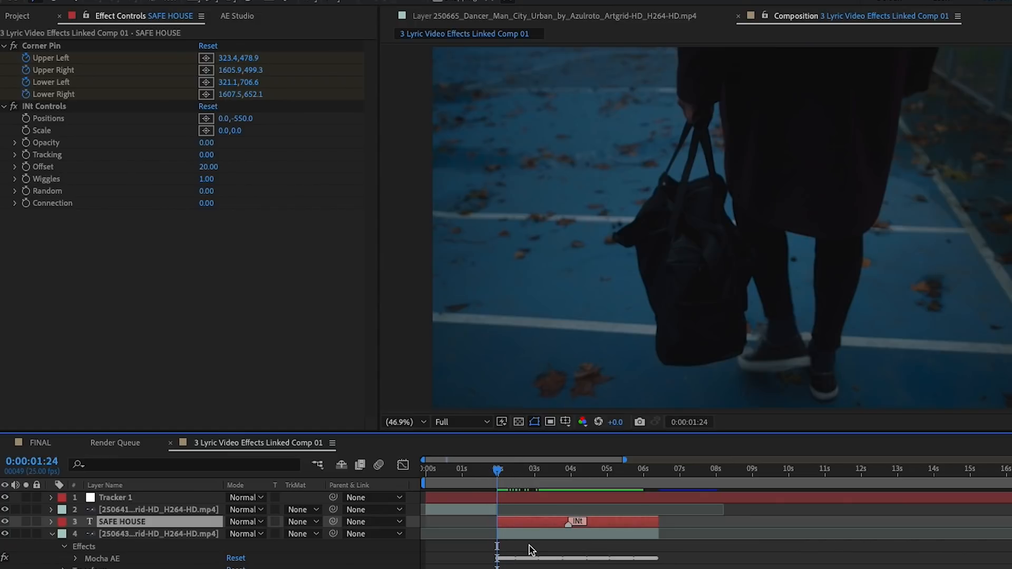
pyautogui.press('space')
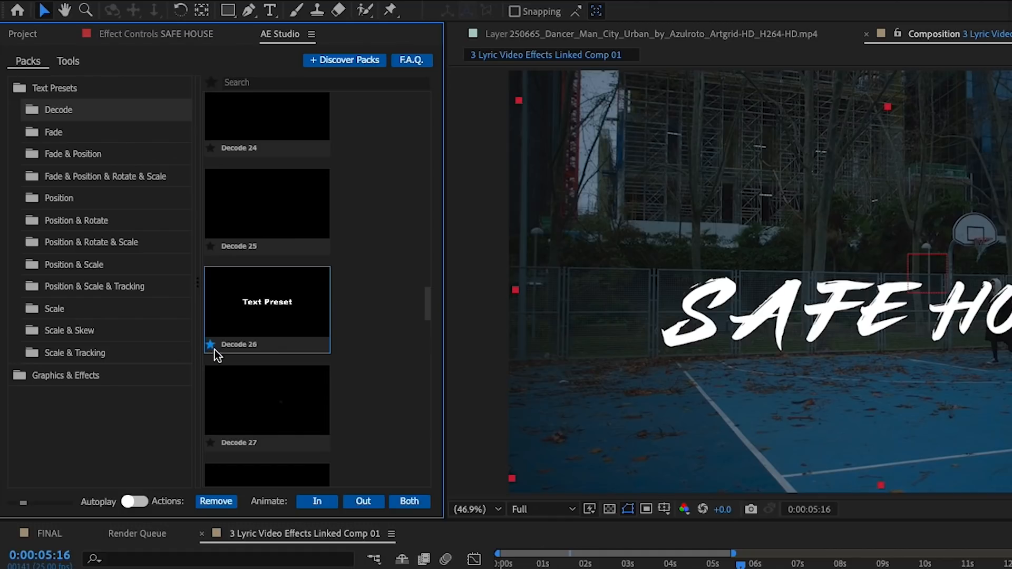
# Step: Switch the favorites filter on and off, then apply another Decode preset as the In animation on the SAFE HOUSE text
pyautogui.click(212, 83)
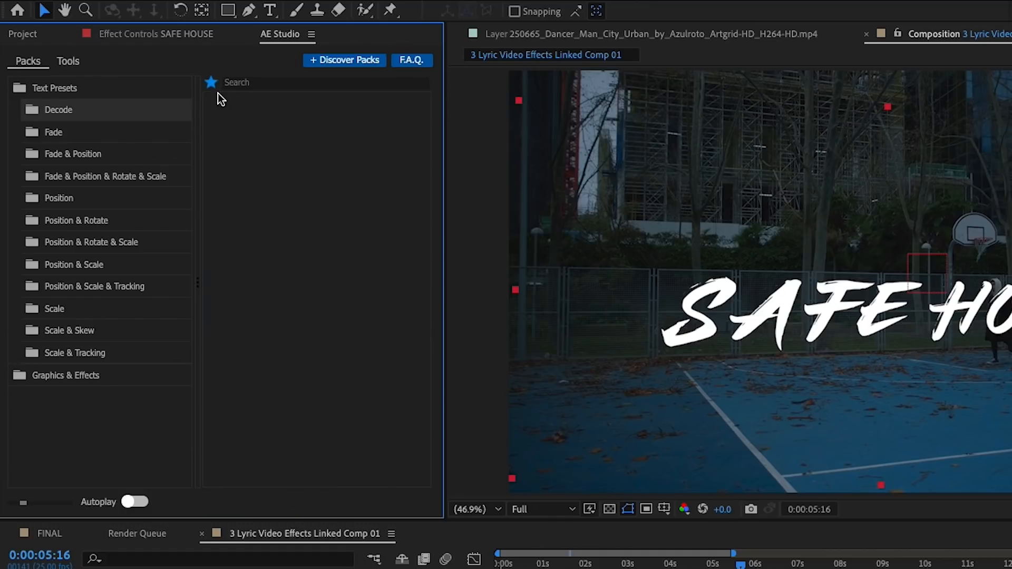
pyautogui.click(213, 82)
pyautogui.moveTo(427, 105); pyautogui.dragTo(425, 311)
pyautogui.click(298, 318)
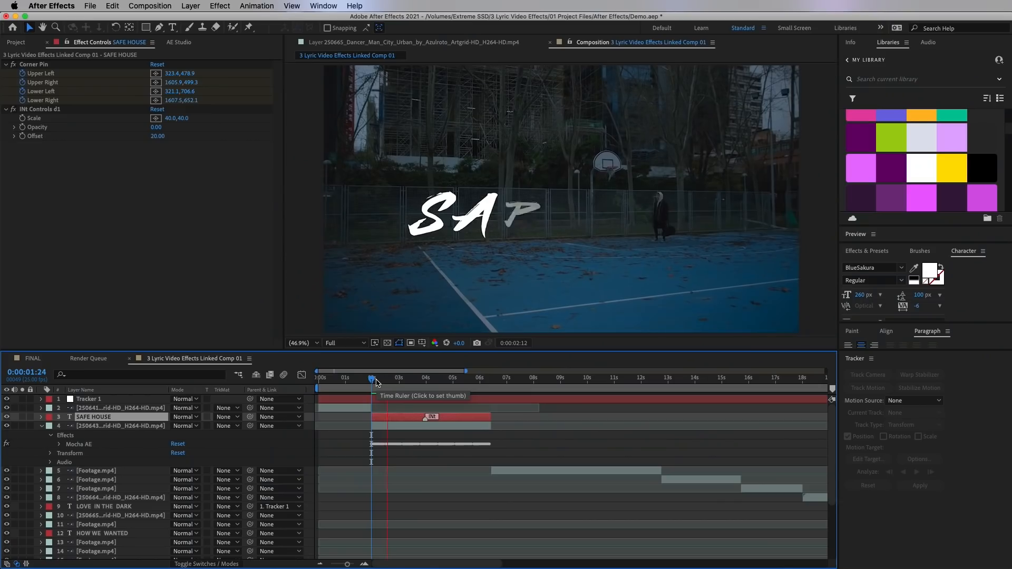
# Step: Replay the new text animation and move its INt marker slightly earlier to speed up the reveal
pyautogui.press('space')
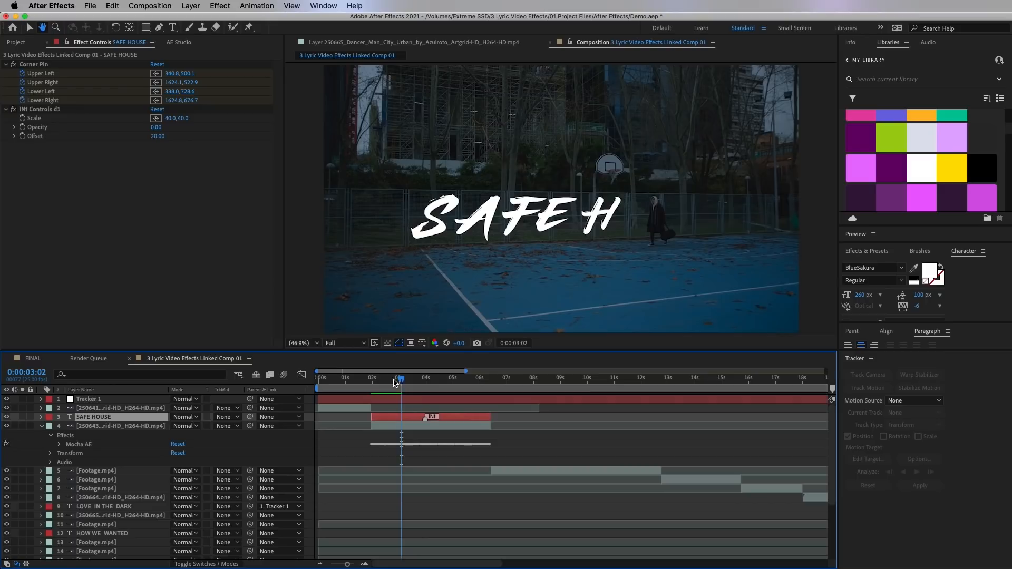
pyautogui.moveTo(394, 379); pyautogui.dragTo(383, 379)
pyautogui.press('space')
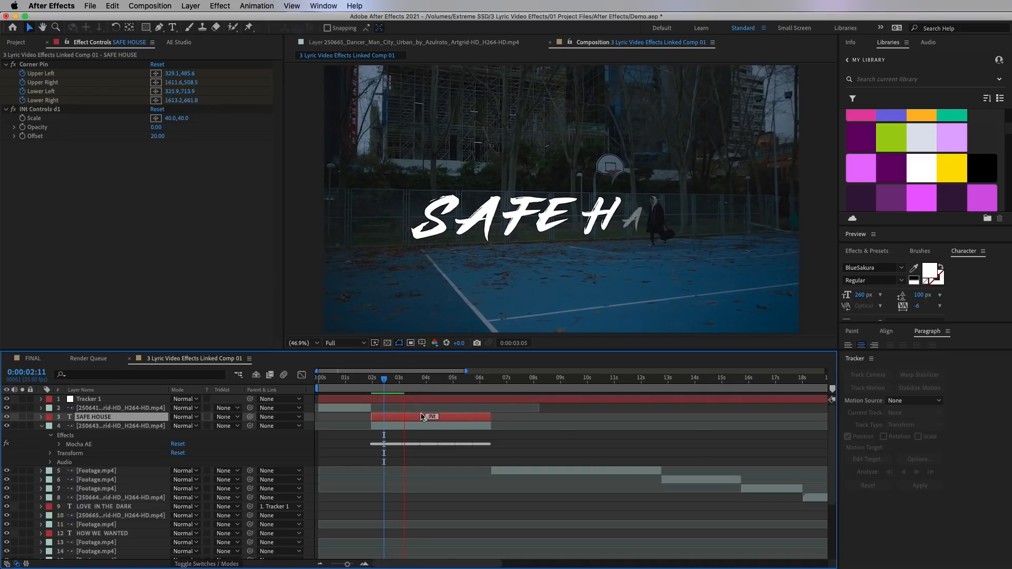
pyautogui.press('space')
pyautogui.moveTo(425, 419); pyautogui.dragTo(421, 419)
pyautogui.press('k')
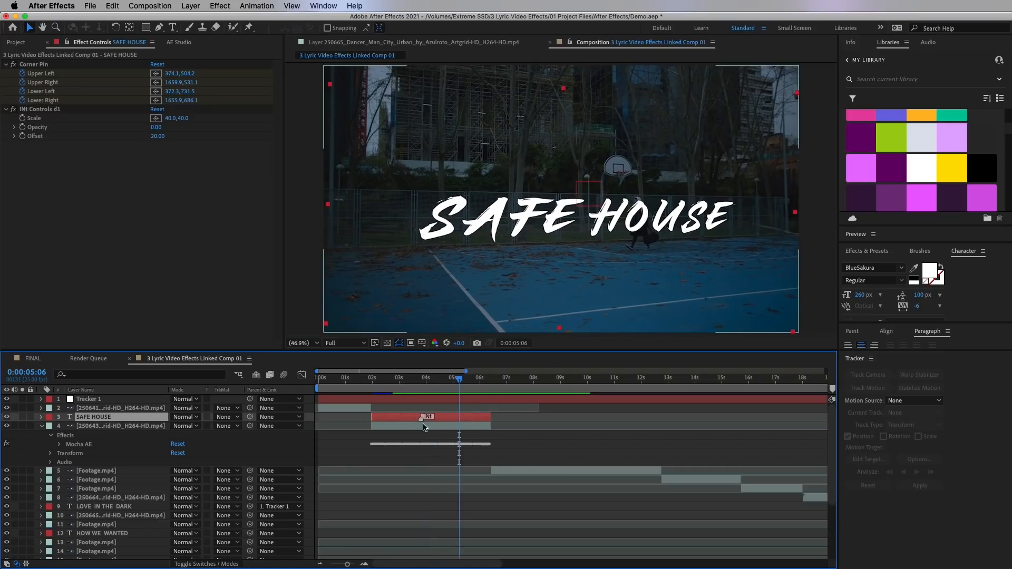
# Step: Duplicate the court footage layer beneath the SAFE HOUSE text, place the copy directly above the text and rename it ROTO 1
pyautogui.click(120, 427)
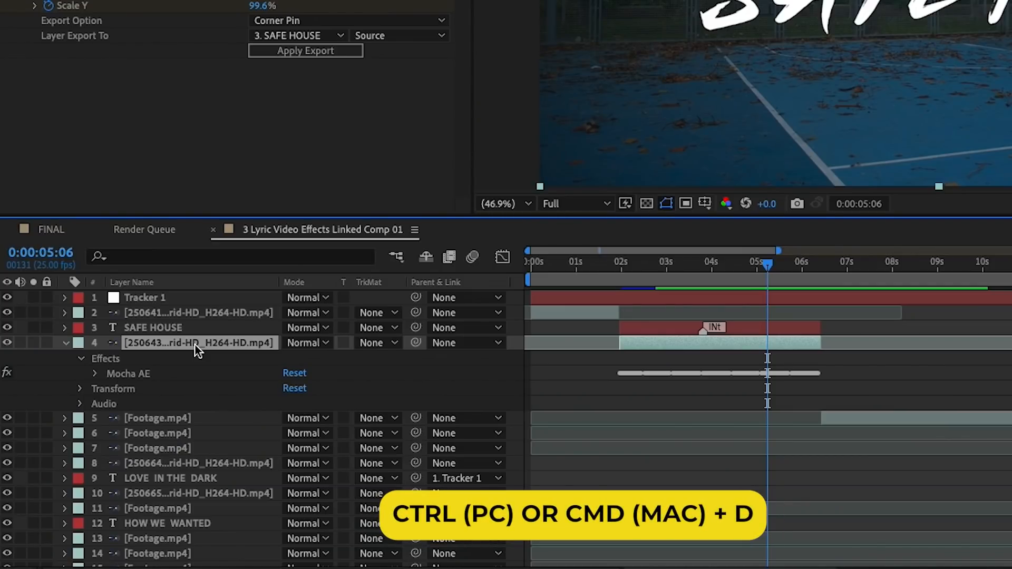
pyautogui.hotkey('ctrl', 'd')
pyautogui.moveTo(195, 344); pyautogui.dragTo(197, 322)
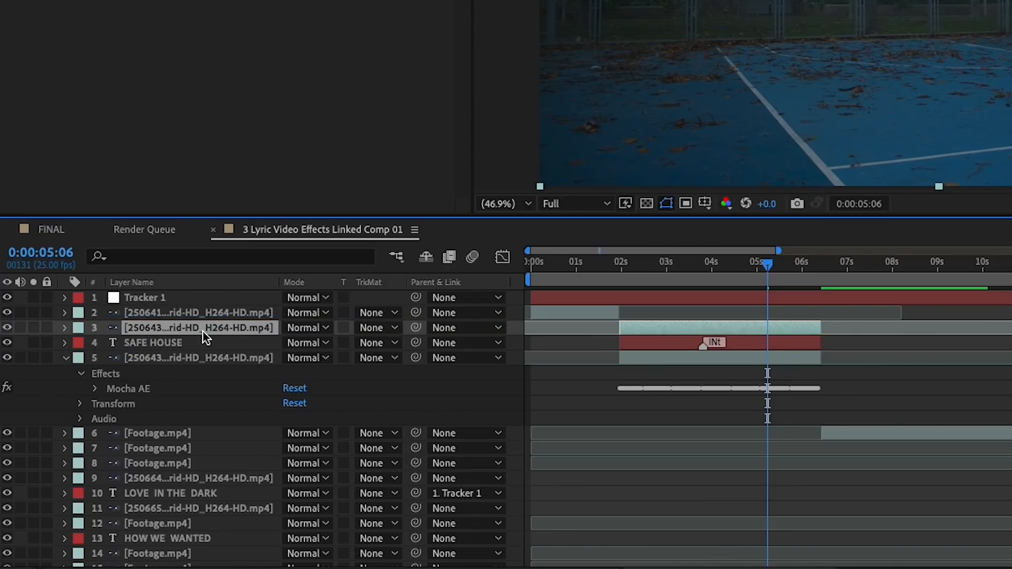
pyautogui.press('BackSpace')
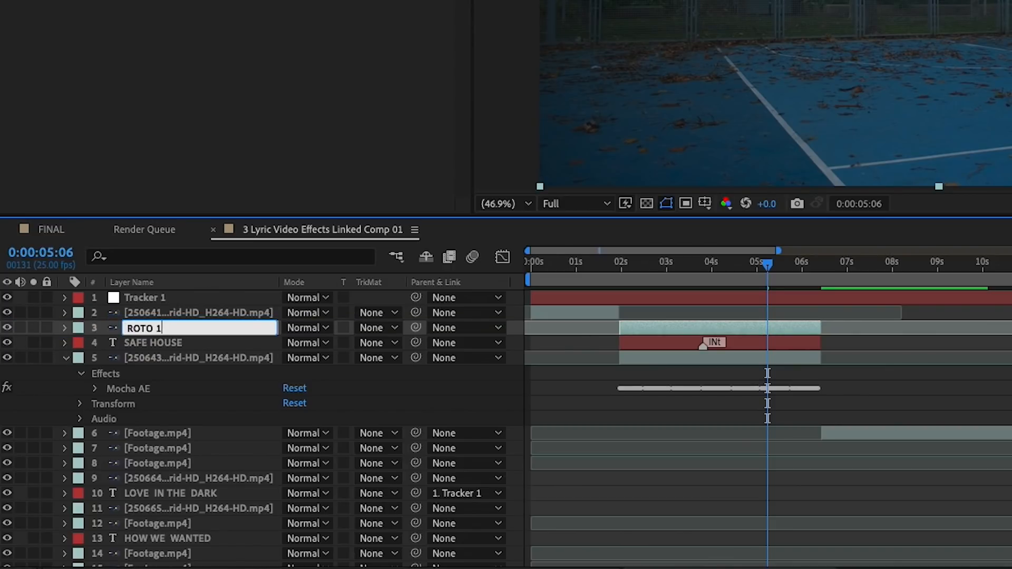
pyautogui.write('ROTO 1')
pyautogui.press('Return')
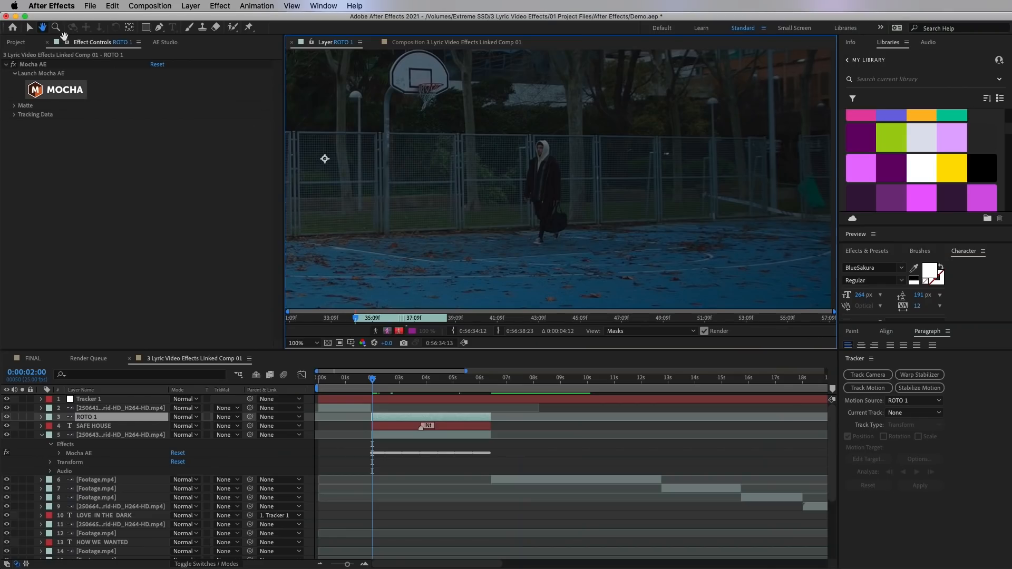
# Step: Zoom in on the walking man in the ROTO 1 layer and paint a Roto Brush foreground selection over his body and bag
pyautogui.click(55, 28)
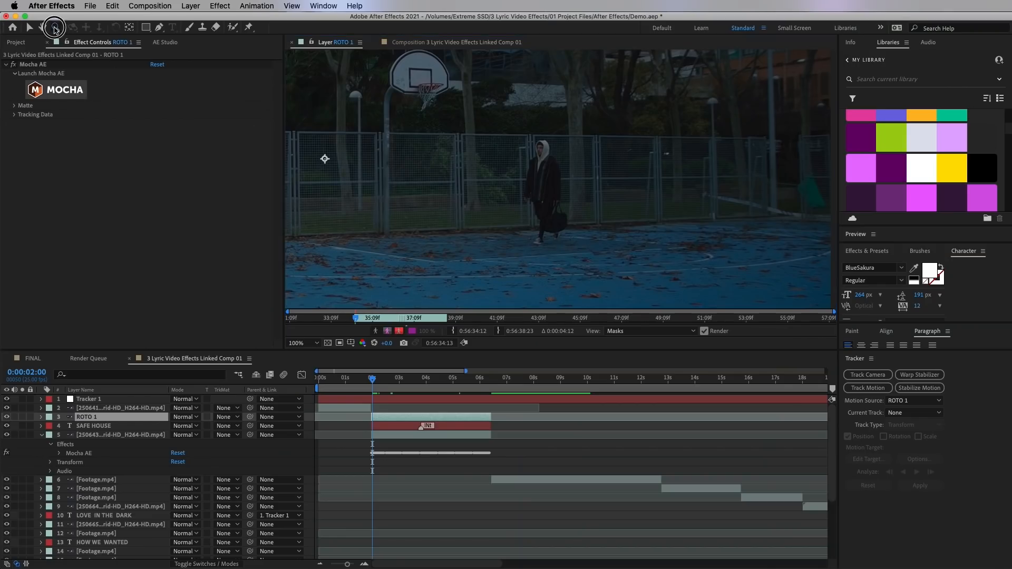
pyautogui.click(544, 171)
pyautogui.moveTo(546, 241)
pyautogui.mouseDown()
pyautogui.moveTo(542, 216)
pyautogui.moveTo(542, 229)
pyautogui.mouseUp()
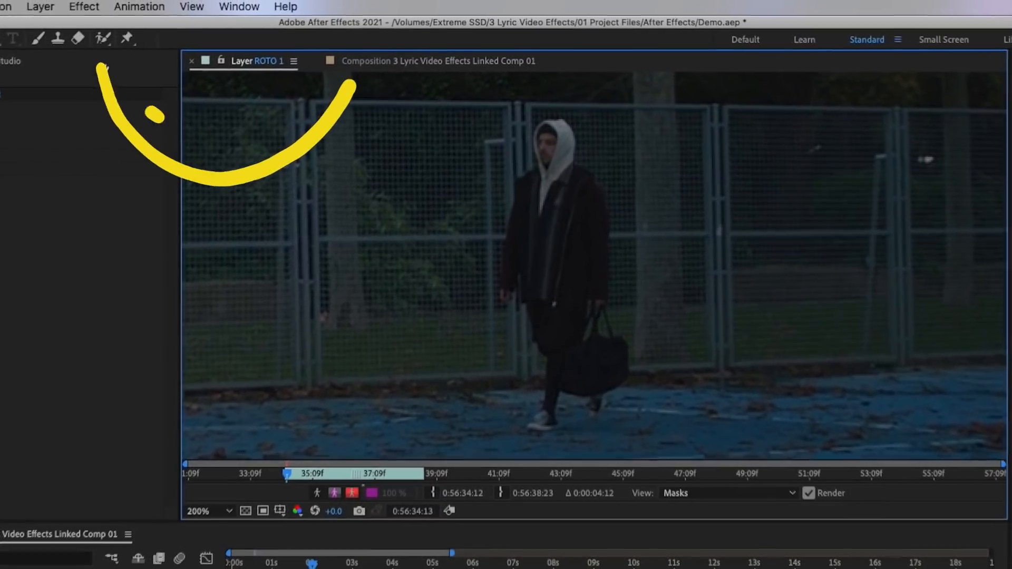
pyautogui.click(102, 38)
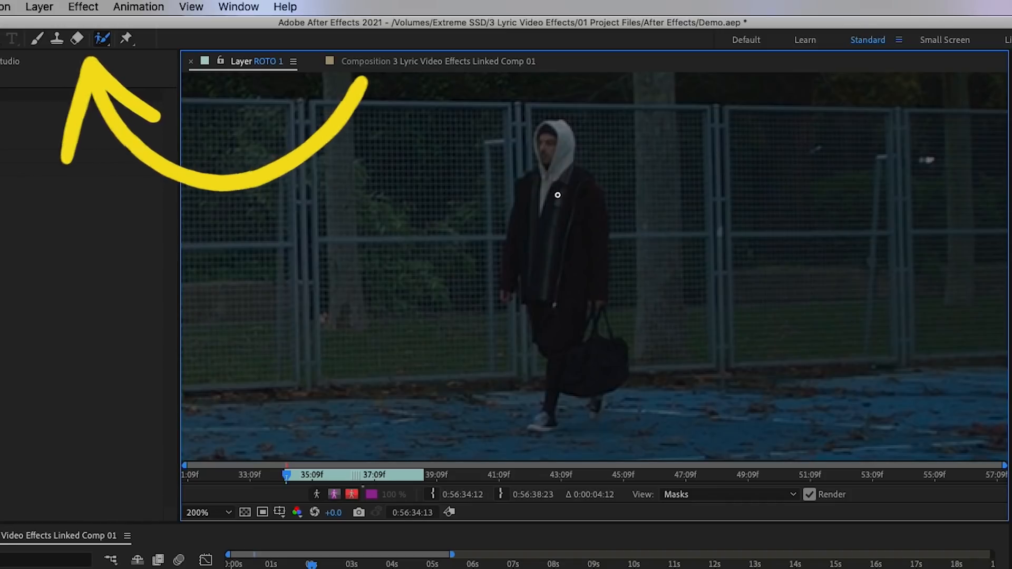
pyautogui.moveTo(555, 131); pyautogui.dragTo(537, 136)
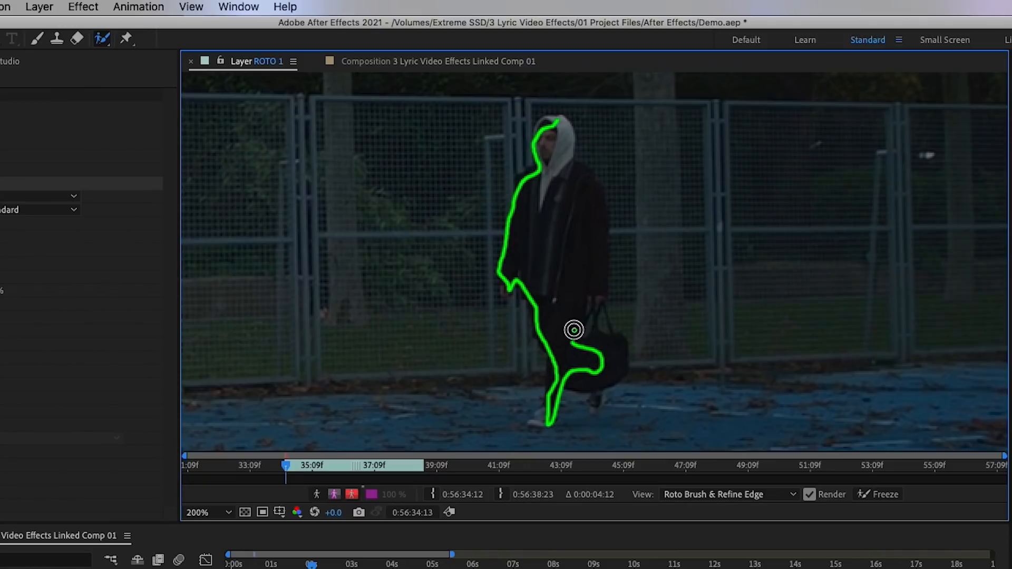
pyautogui.moveTo(596, 257)
pyautogui.mouseDown()
pyautogui.moveTo(588, 182)
pyautogui.moveTo(569, 147)
pyautogui.mouseUp()
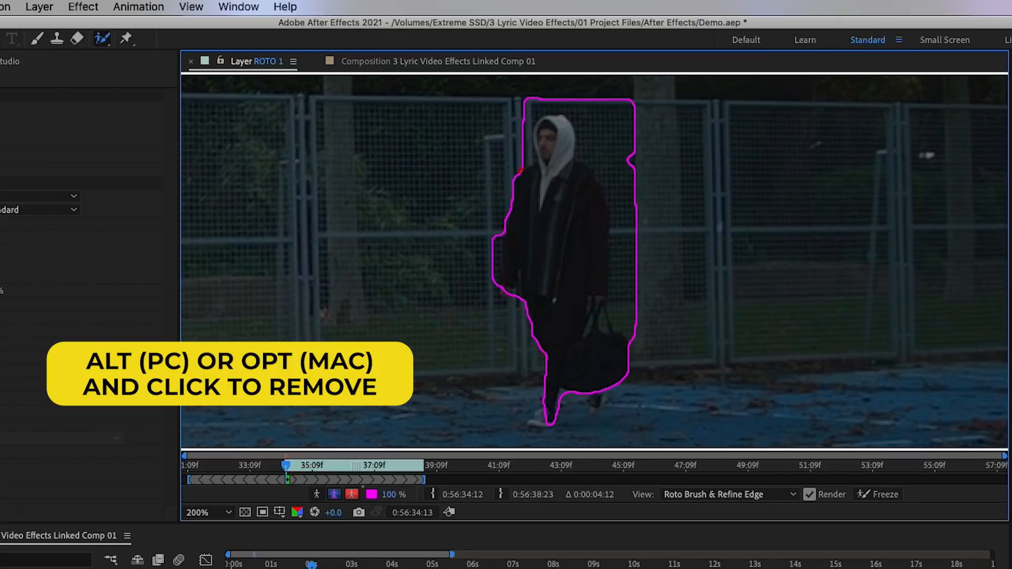
# Step: Subtract the surrounding background from the Roto Brush selection and refine its outline around the man's hood, coat, hands and bag
pyautogui.moveTo(529, 135); pyautogui.dragTo(543, 103)
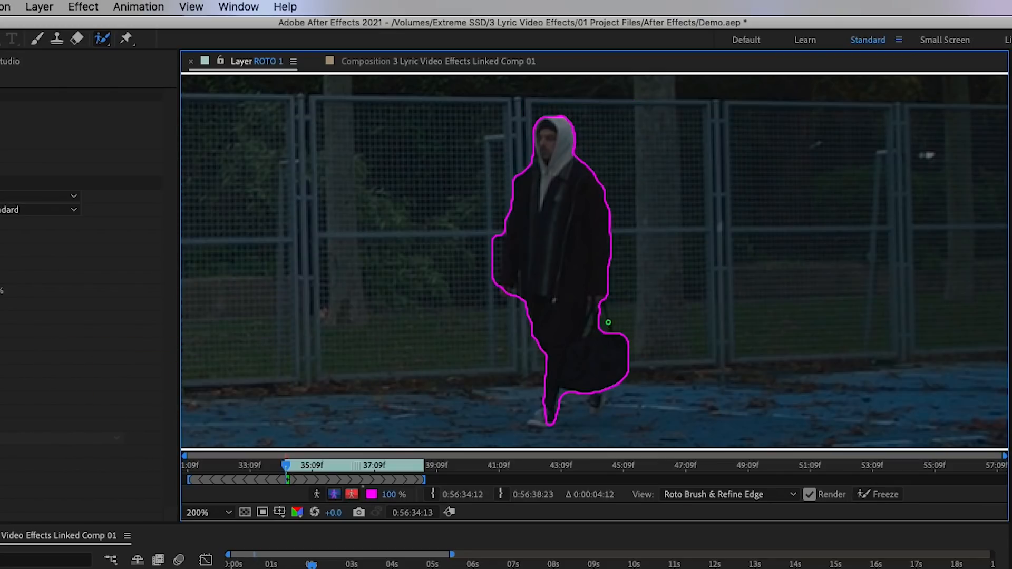
pyautogui.press('.')
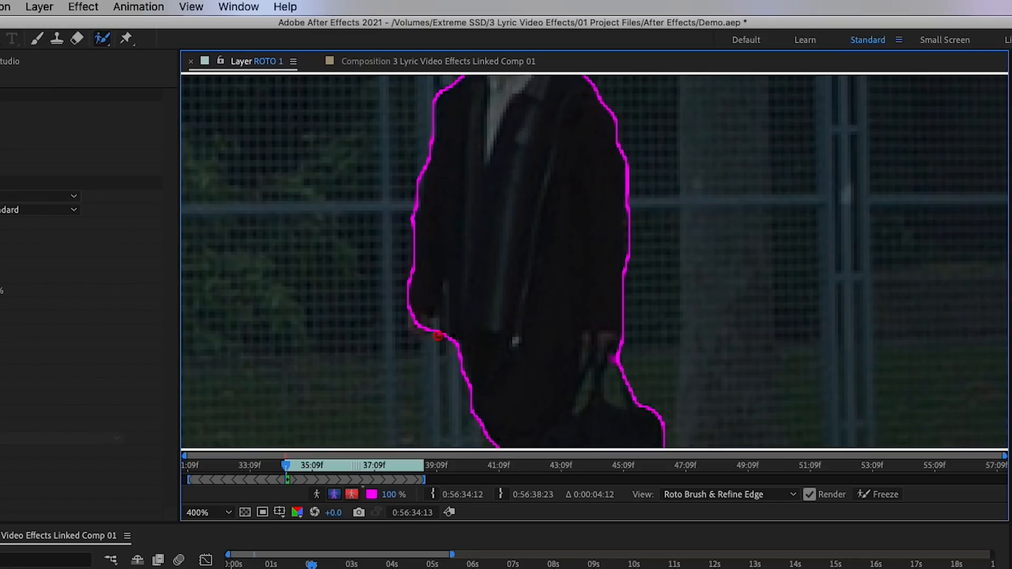
pyautogui.moveTo(542, 130); pyautogui.dragTo(579, 232)
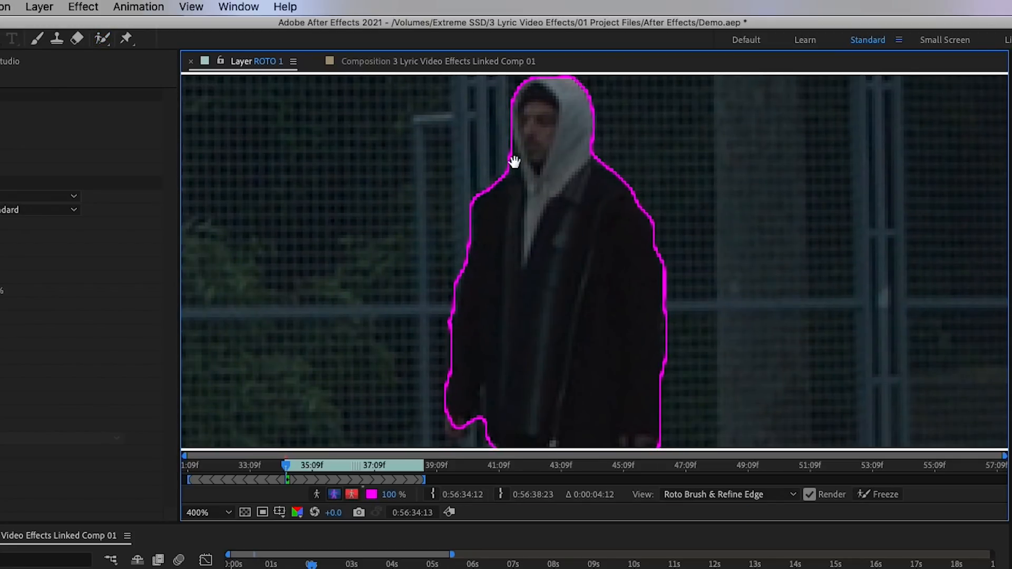
pyautogui.moveTo(635, 416); pyautogui.dragTo(634, 220)
pyautogui.moveTo(451, 220); pyautogui.dragTo(465, 230)
pyautogui.moveTo(622, 406); pyautogui.dragTo(610, 283)
pyautogui.moveTo(603, 364)
pyautogui.mouseDown()
pyautogui.moveTo(556, 306)
pyautogui.moveTo(622, 342)
pyautogui.mouseUp()
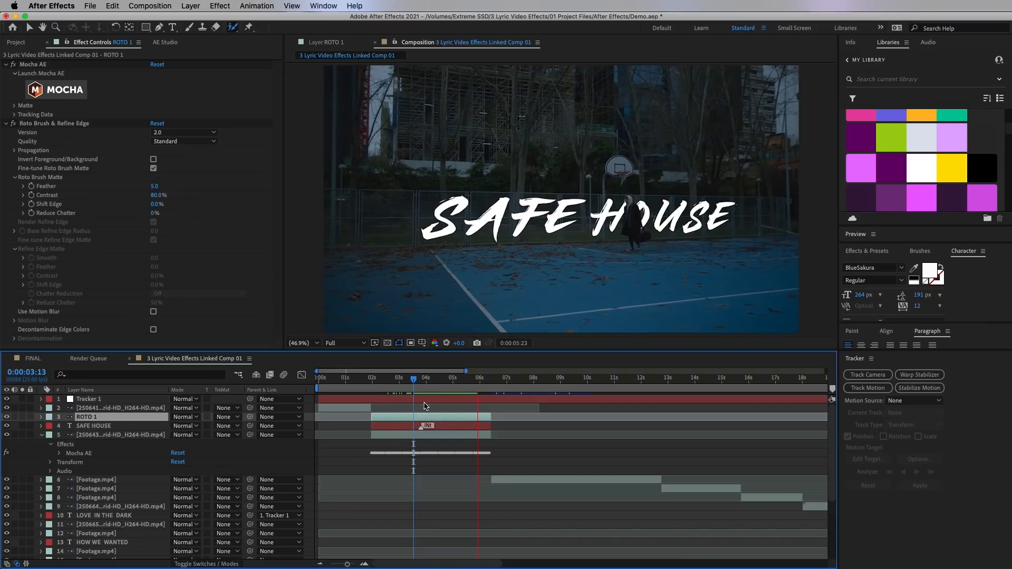
# Step: Preview the man passing in front of the SAFE HOUSE text in the composition
pyautogui.click(416, 379)
pyautogui.press('space')
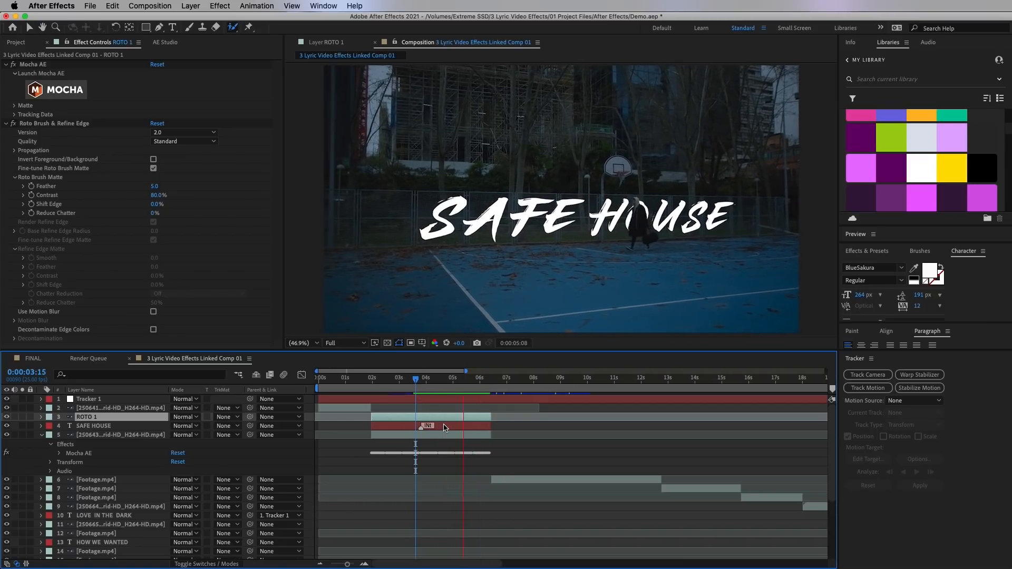
pyautogui.click(465, 380)
pyautogui.moveTo(466, 380); pyautogui.dragTo(470, 382)
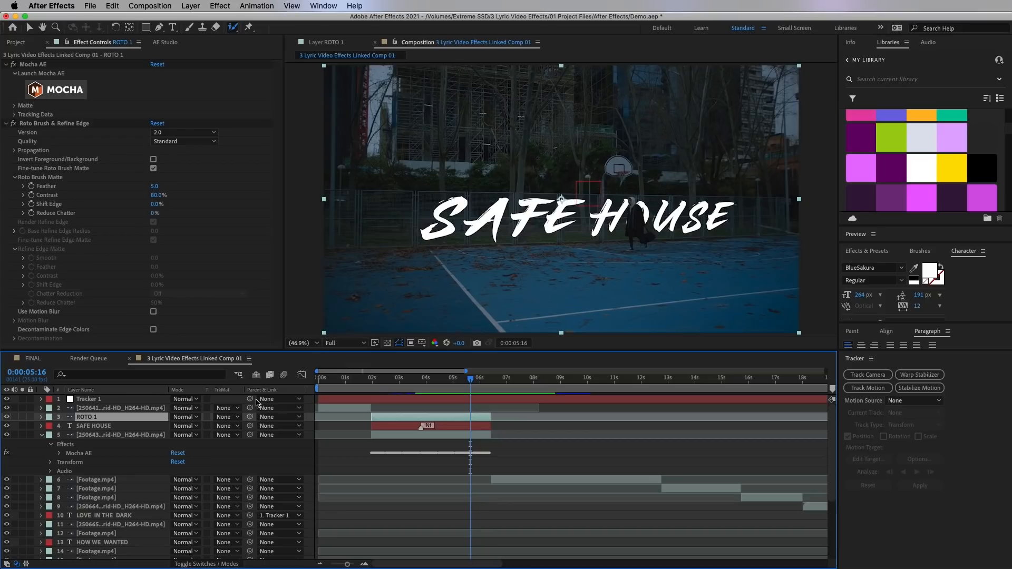
# Step: Collapse the court footage layer's properties and set the SAFE HOUSE text's opacity to 70%
pyautogui.click(42, 436)
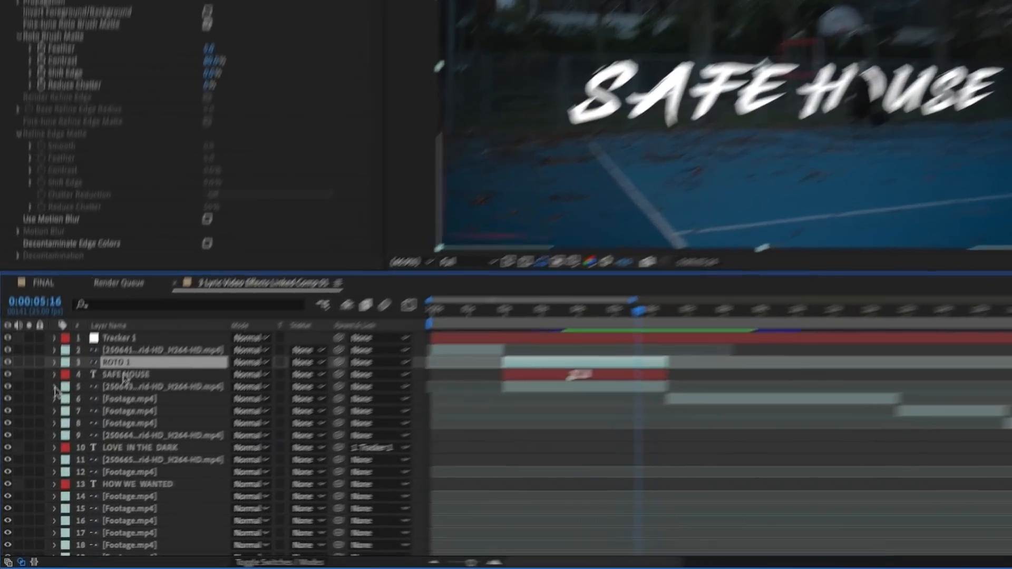
pyautogui.click(92, 426)
pyautogui.press('t')
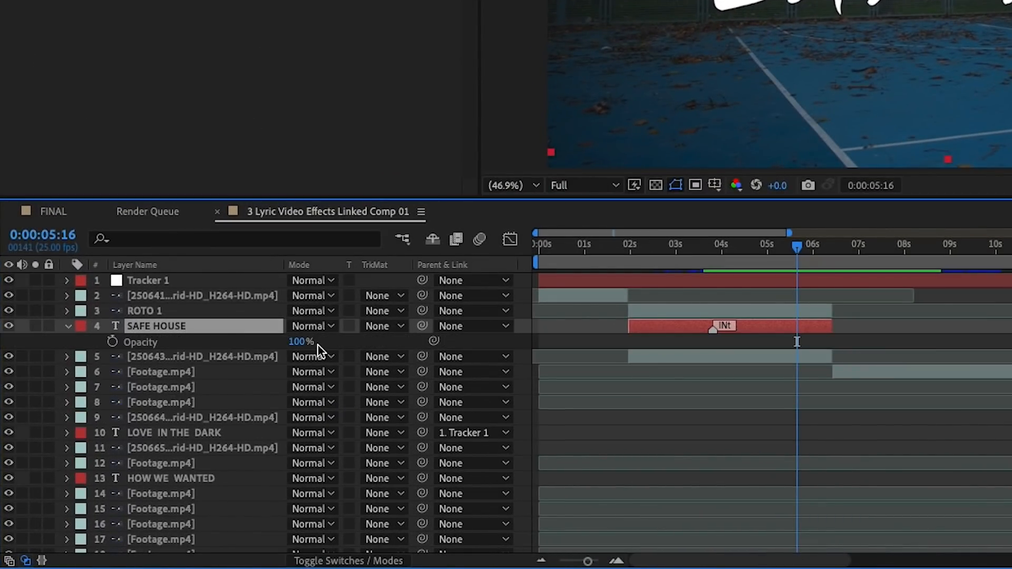
pyautogui.click(296, 342)
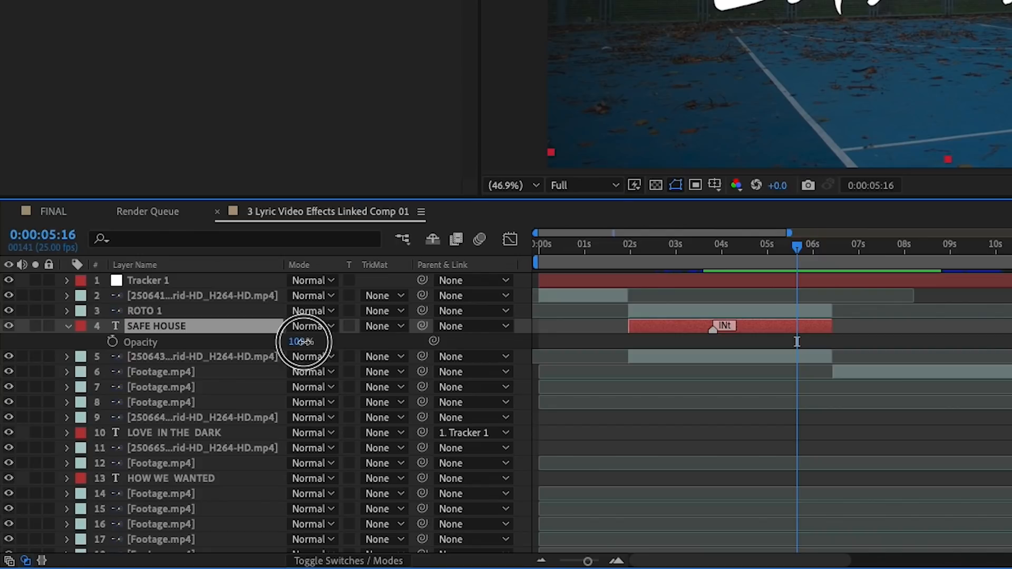
pyautogui.write('70')
pyautogui.press('Return')
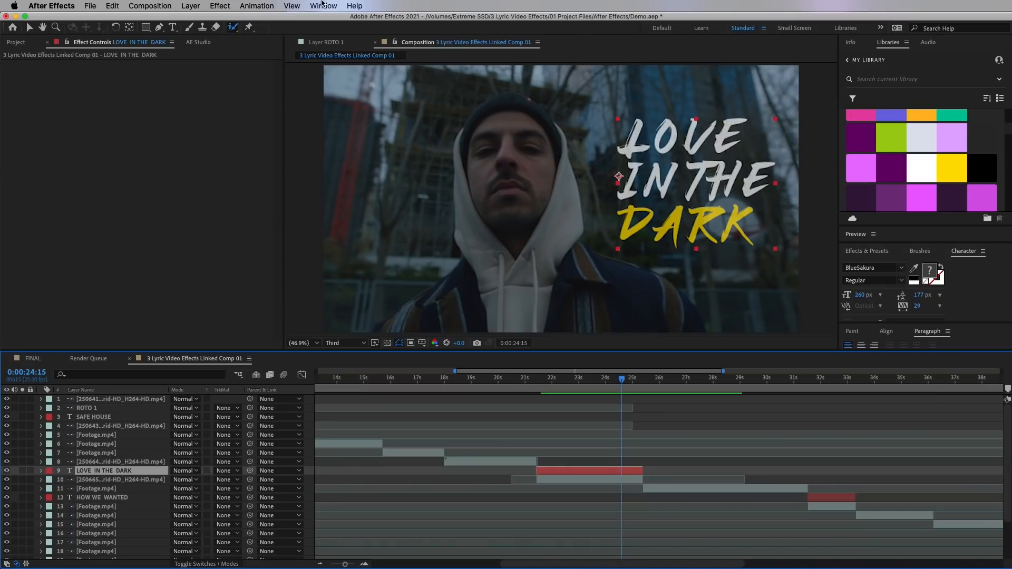
# Step: Show the Tracker, start motion tracking on the footage beneath the LOVE IN THE DARK text and place the track point on the man's eye
pyautogui.click(260, 6)
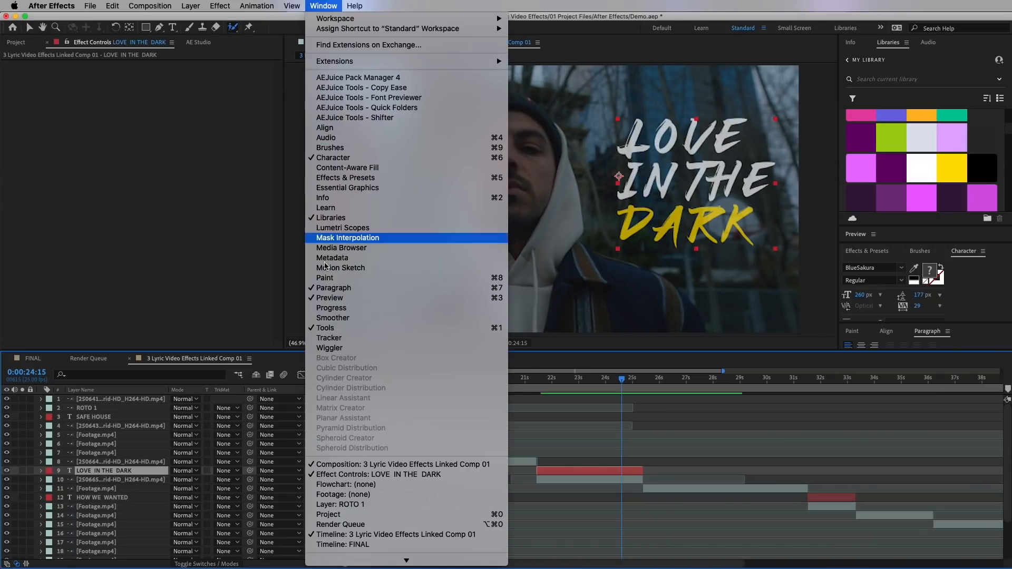
pyautogui.click(331, 339)
pyautogui.moveTo(842, 364); pyautogui.dragTo(840, 346)
pyautogui.click(601, 478)
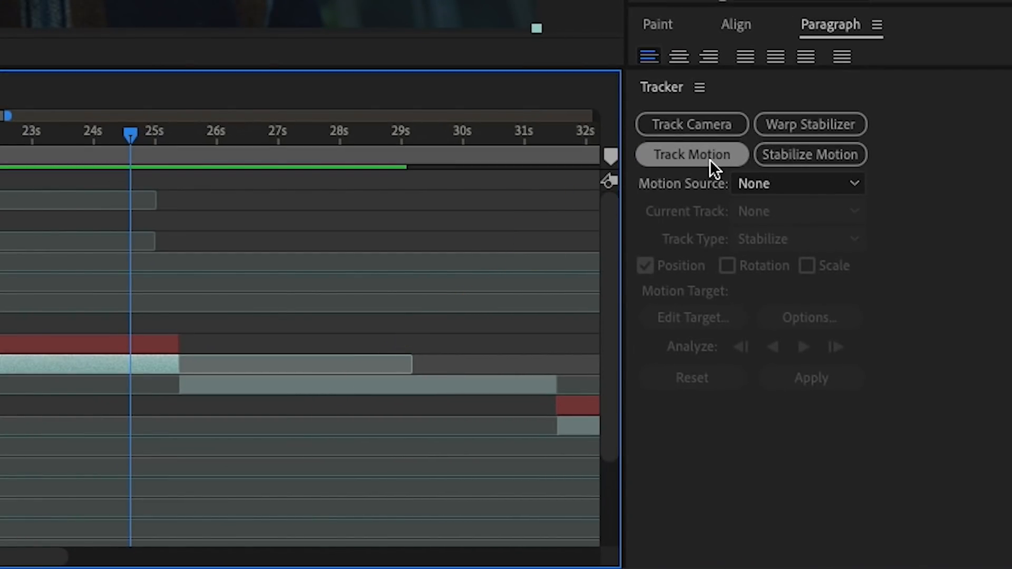
pyautogui.click(709, 159)
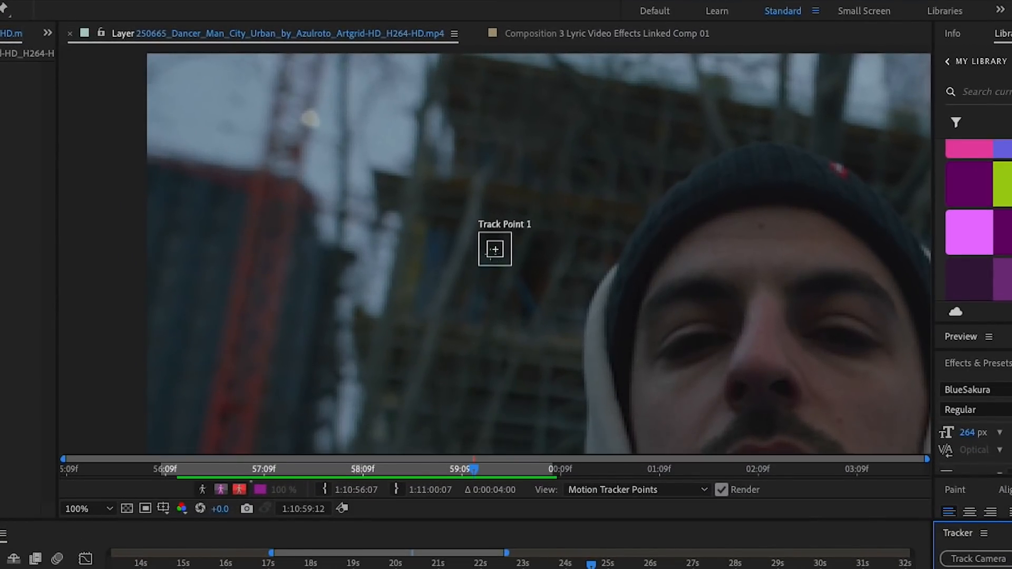
pyautogui.moveTo(495, 249); pyautogui.dragTo(857, 351)
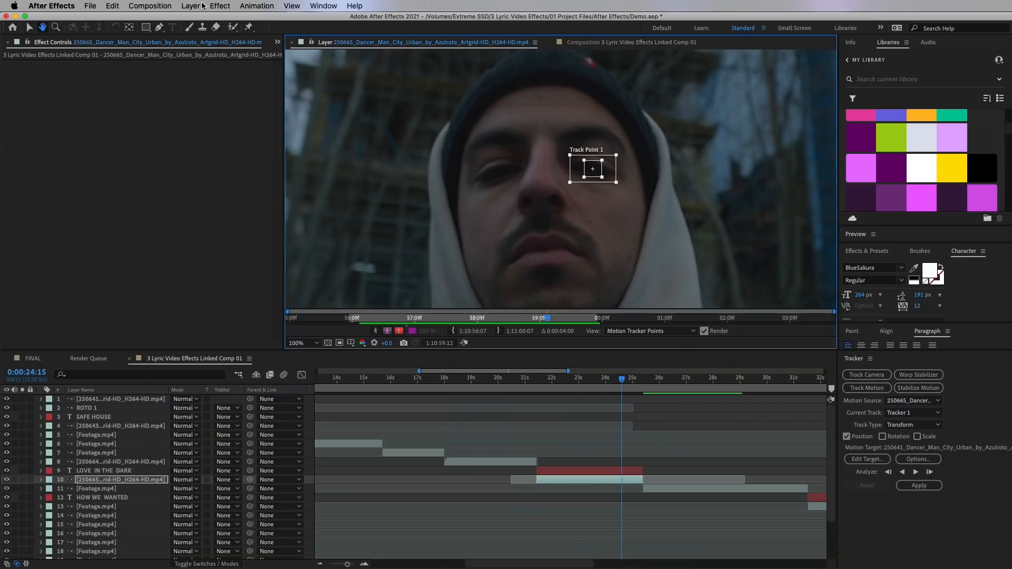
# Step: Create a null object to receive the tracking data and place it at the top of the layer stack
pyautogui.click(190, 6)
pyautogui.moveTo(195, 18)
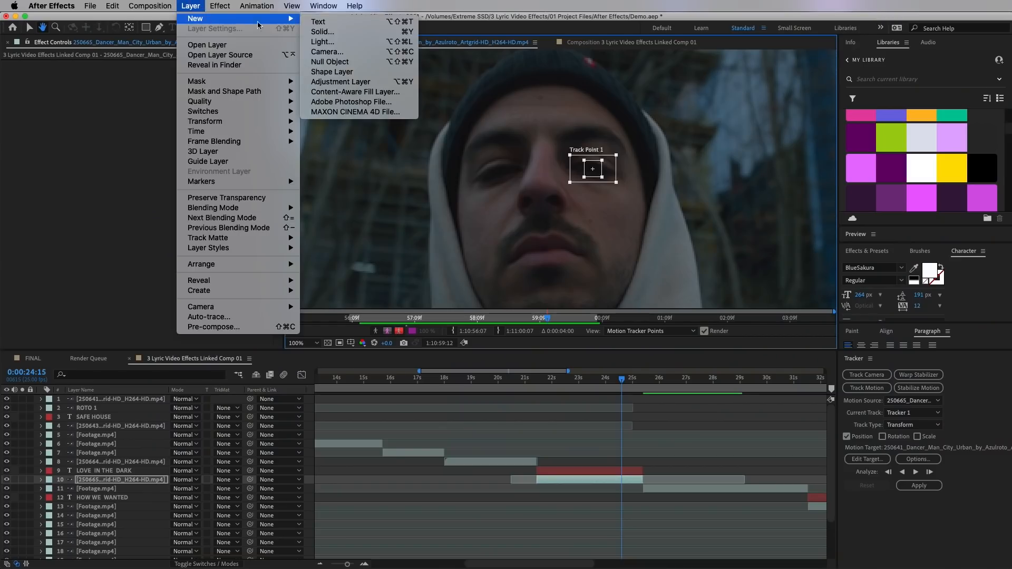
pyautogui.click(337, 66)
pyautogui.moveTo(83, 481); pyautogui.dragTo(79, 396)
# Step: Set the motion target of the track to the Tracker 1 null layer
pyautogui.click(862, 449)
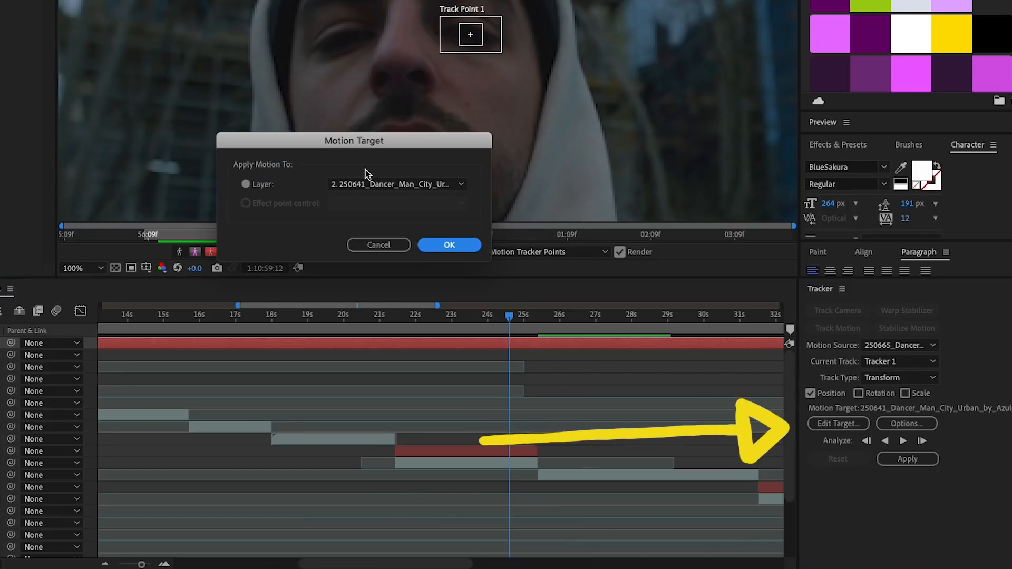
pyautogui.click(369, 184)
pyautogui.click(363, 199)
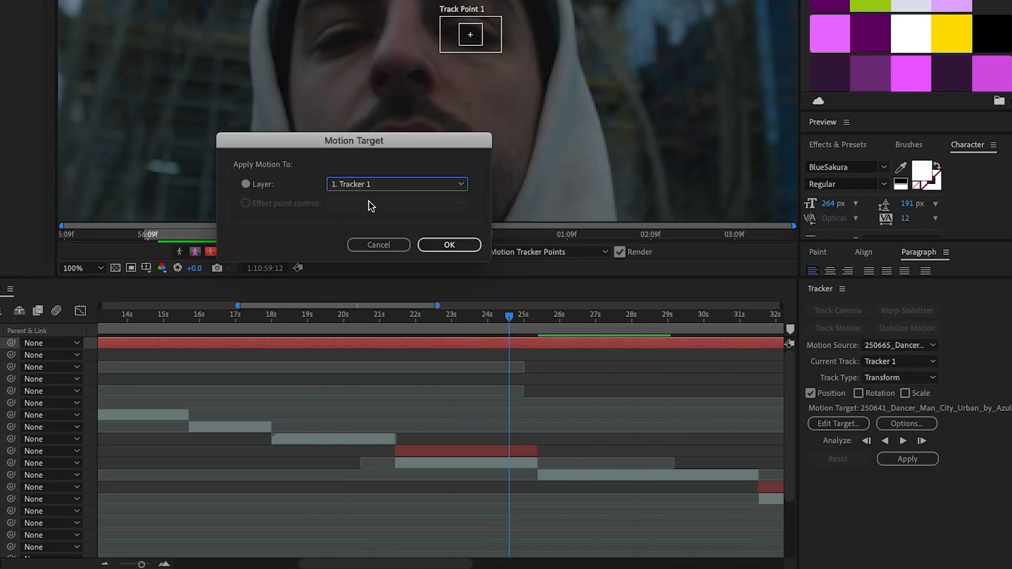
pyautogui.click(434, 242)
# Step: Analyze the track point's motion through the clip and apply it to the Tracker 1 null in X and Y
pyautogui.click(885, 440)
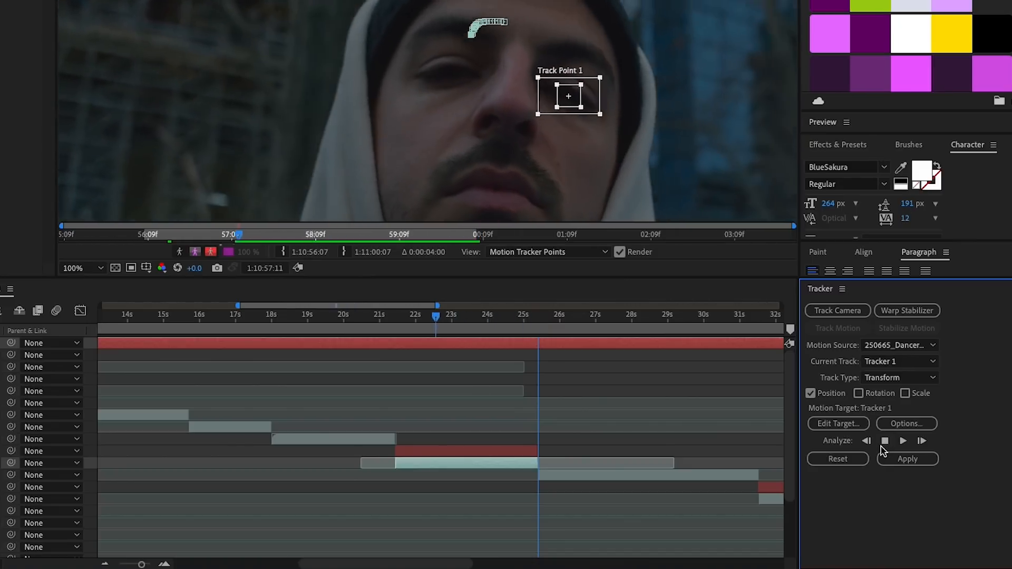
pyautogui.moveTo(395, 316); pyautogui.dragTo(481, 316)
pyautogui.click(907, 459)
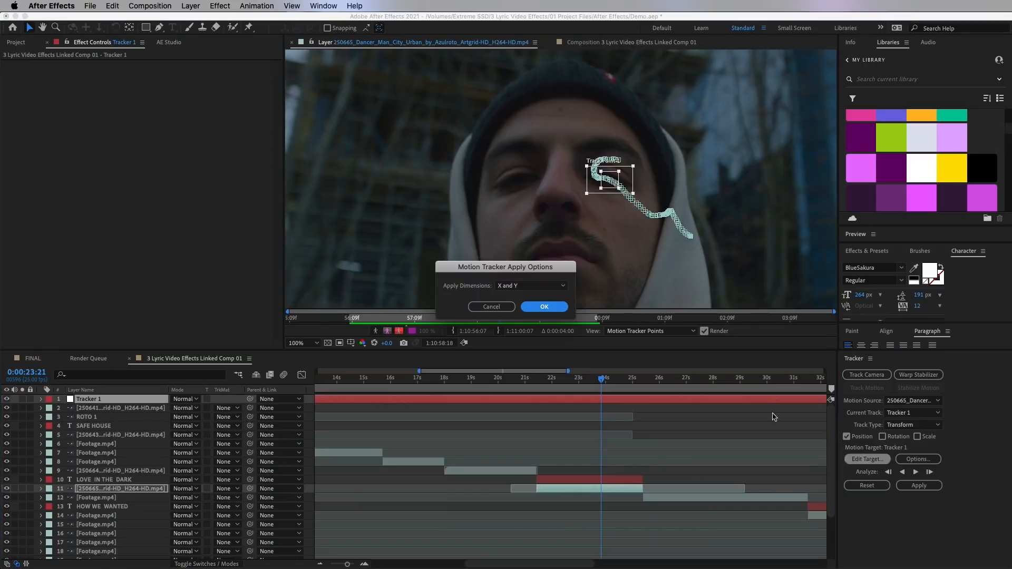
pyautogui.click(542, 305)
# Step: Parent the LOVE IN THE DARK text layer to the Tracker 1 null
pyautogui.click(148, 406)
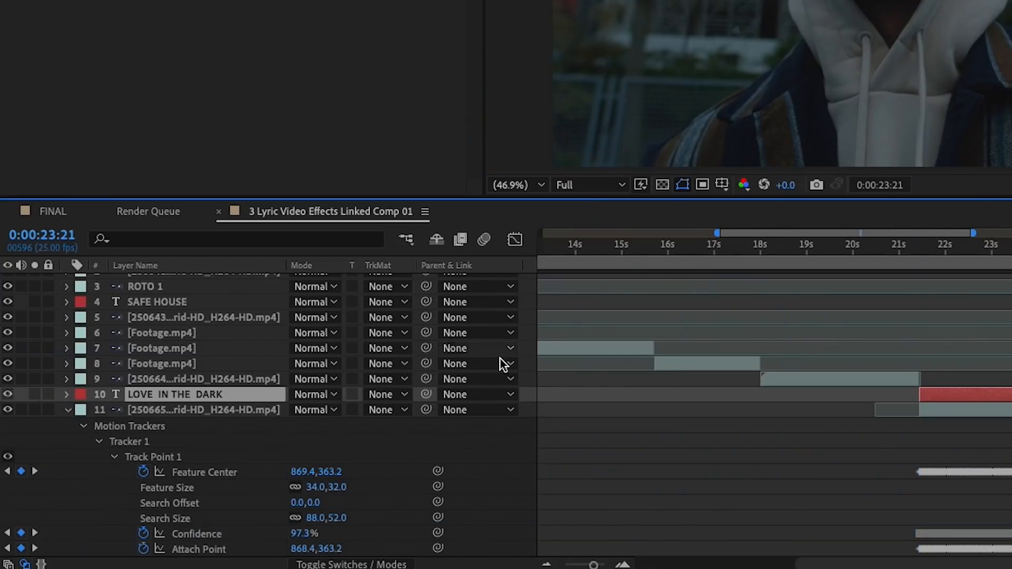
pyautogui.click(509, 399)
pyautogui.click(482, 141)
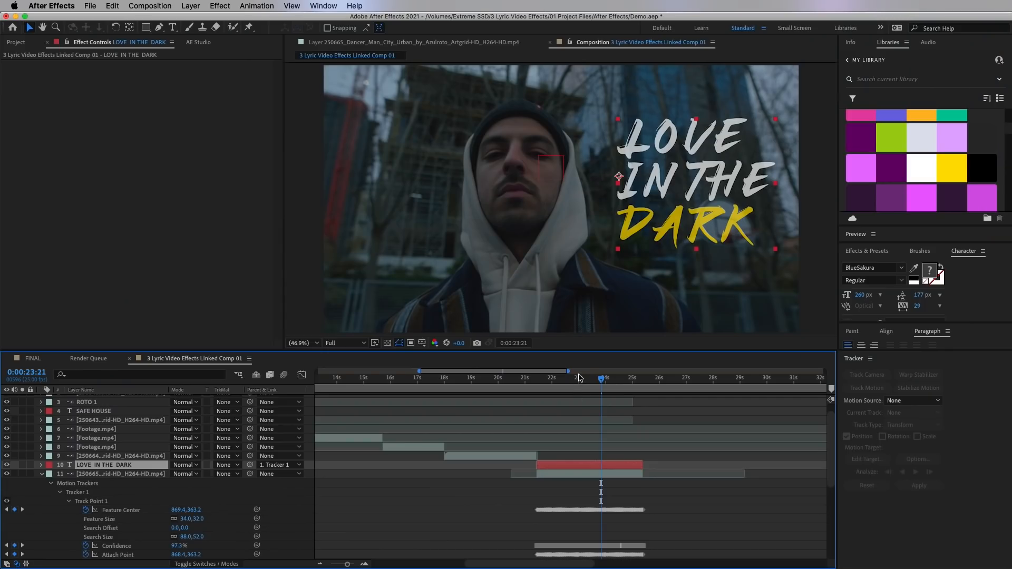
# Step: Move the LOVE IN THE DARK text slightly closer to the man's face and preview how it follows his movement
pyautogui.moveTo(579, 377); pyautogui.dragTo(571, 377)
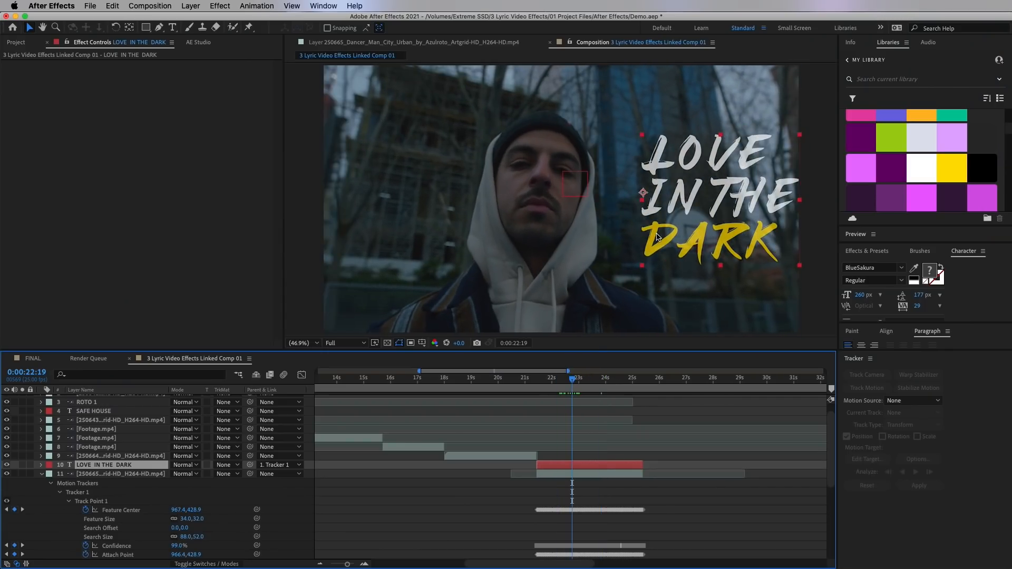
pyautogui.moveTo(657, 236); pyautogui.dragTo(632, 230)
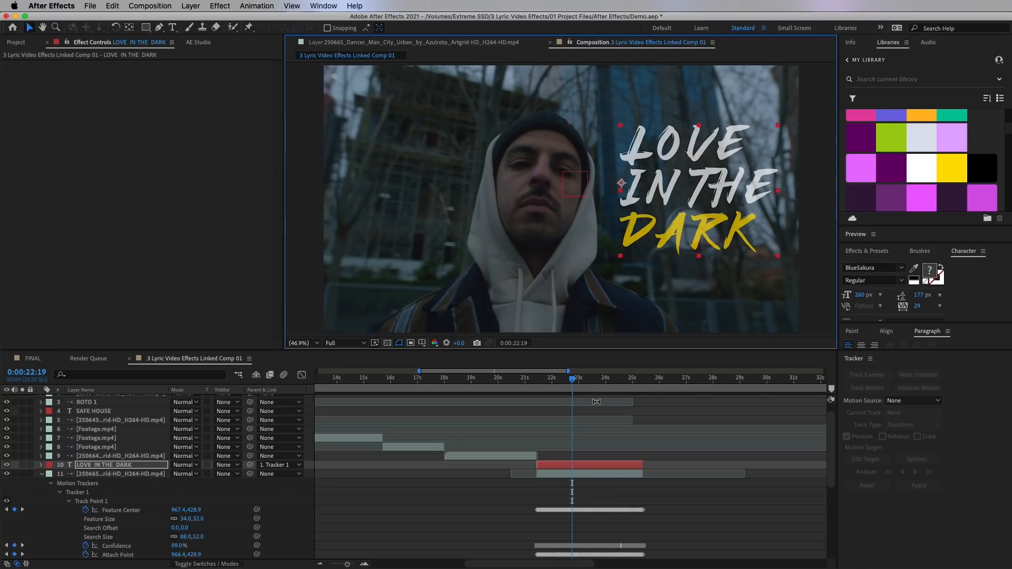
pyautogui.click(542, 377)
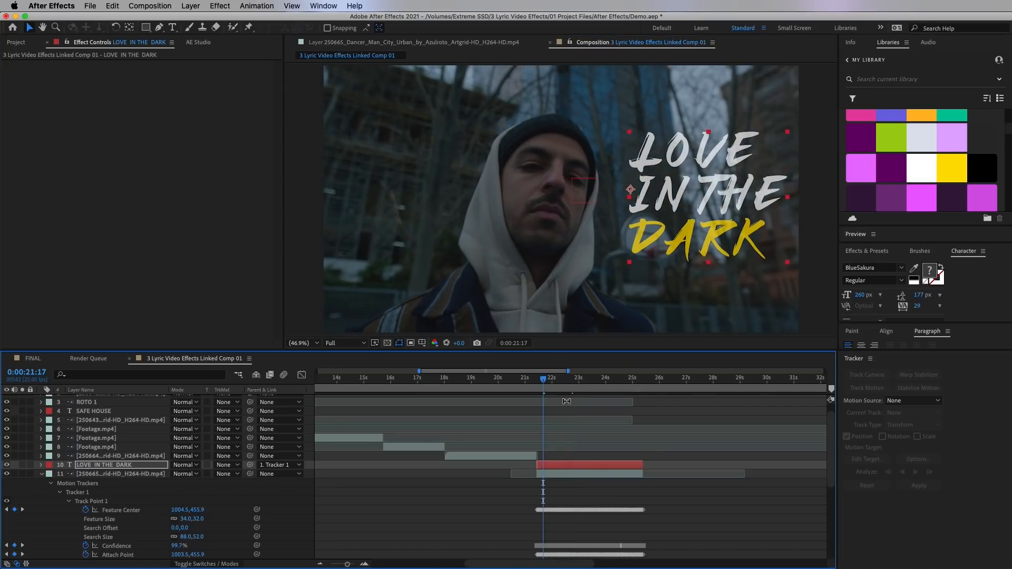
pyautogui.press('space')
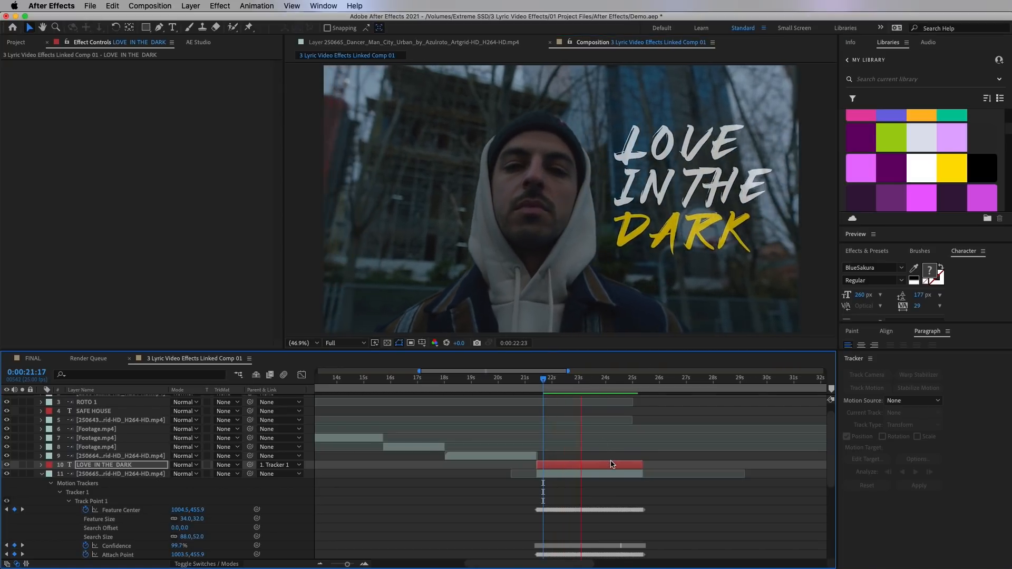
pyautogui.press('space')
# Step: Apply the AE Studio text preset Position & Scale & Tracking 03 as an In animation to LOVE IN THE DARK and preview it
pyautogui.click(198, 42)
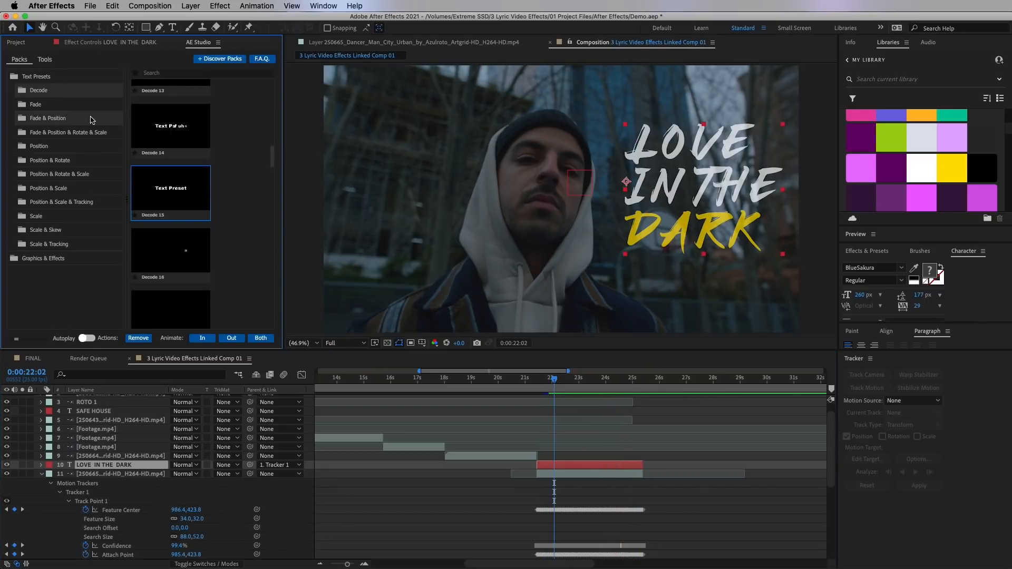
pyautogui.click(69, 179)
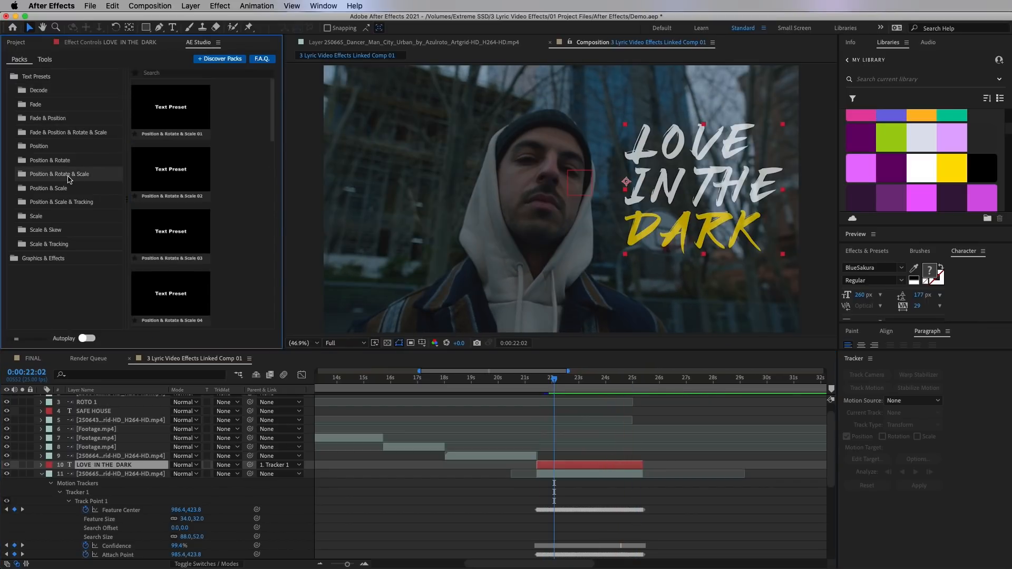
pyautogui.click(137, 73)
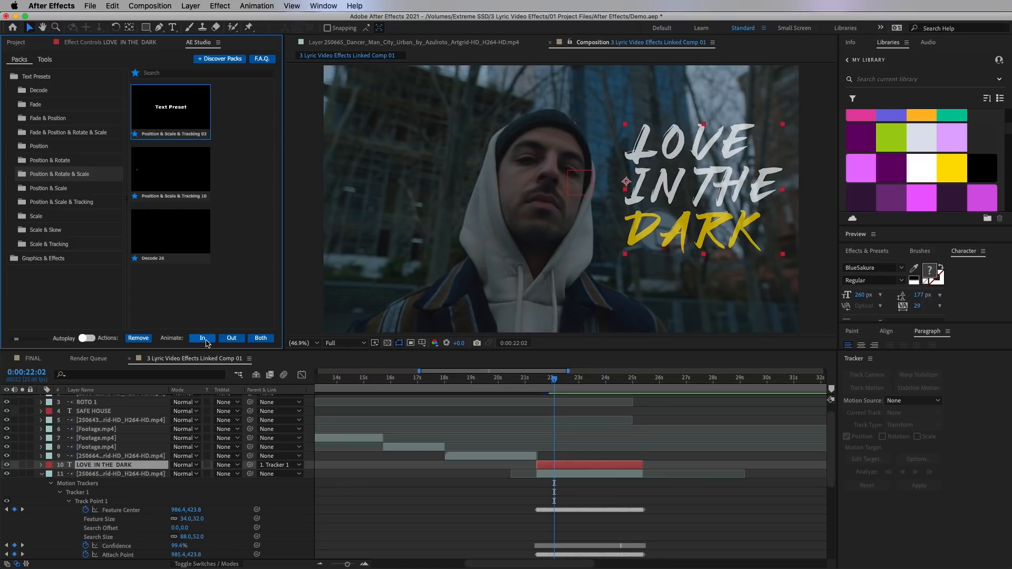
pyautogui.click(204, 340)
pyautogui.click(541, 391)
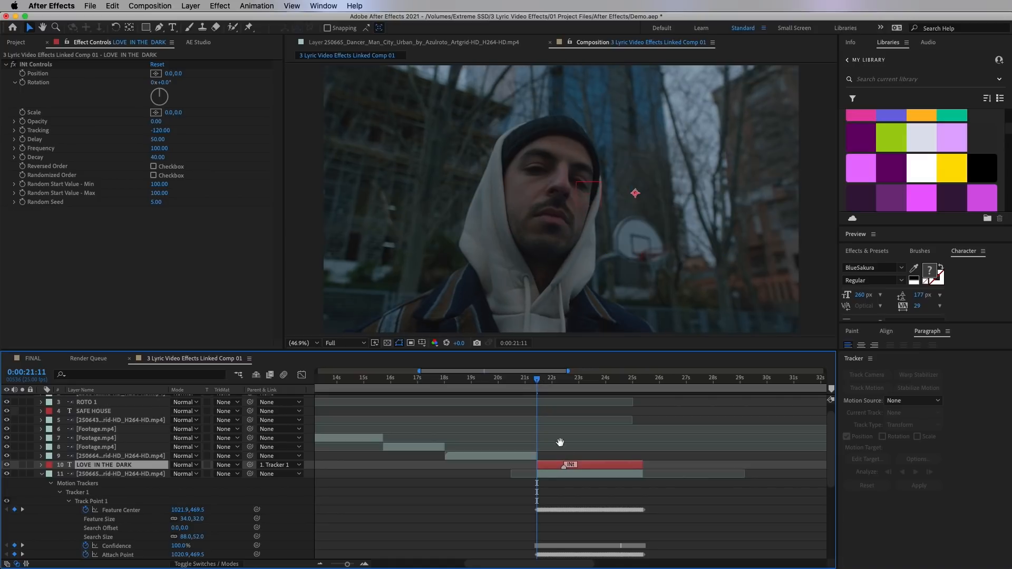
pyautogui.press('space')
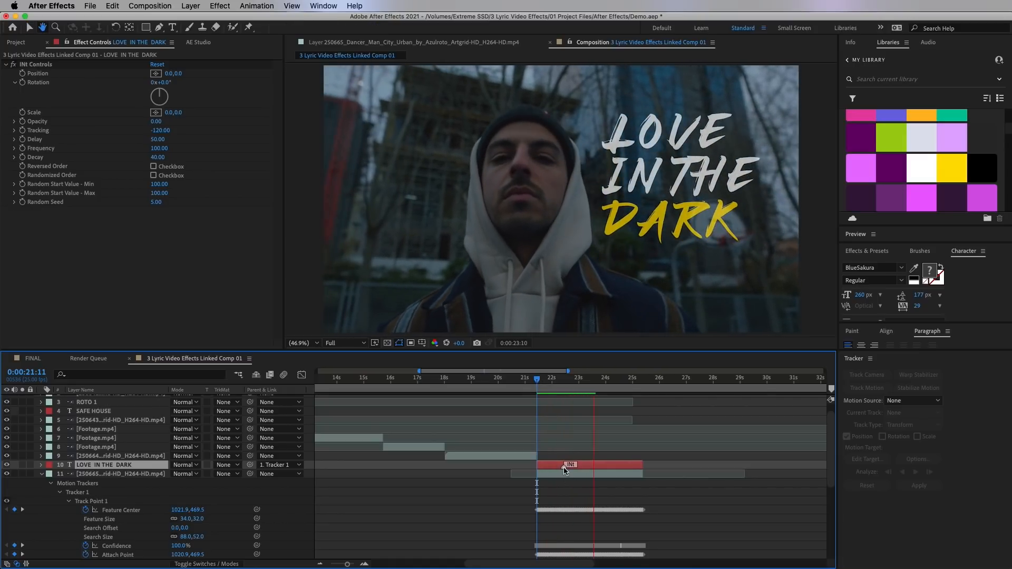
# Step: At 0:00:32:00, apply Track in Boris FX Mocha to the footage beneath the HOW WE WANTED text and launch the Mocha plugin
pyautogui.click(541, 379)
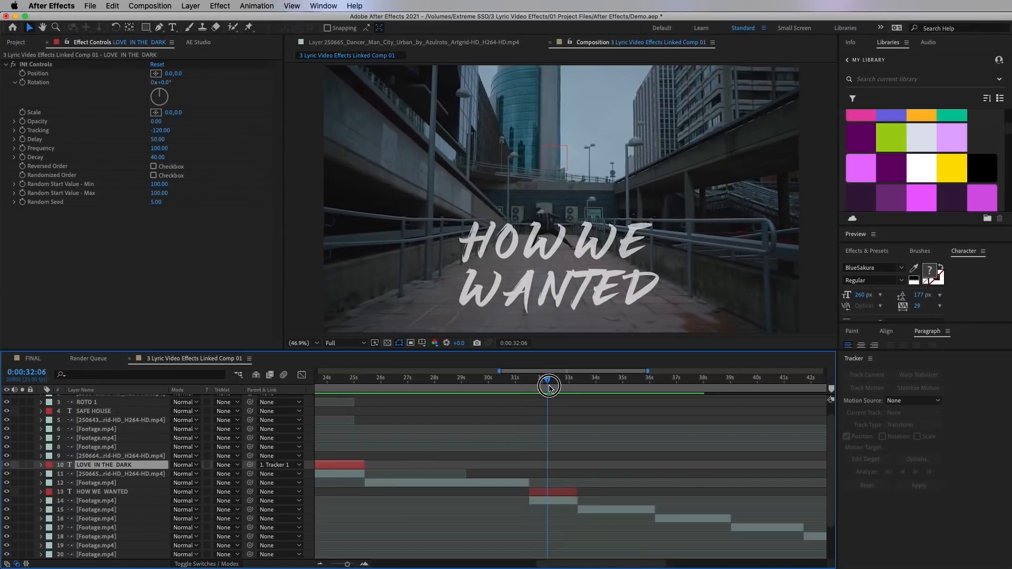
pyautogui.press('space')
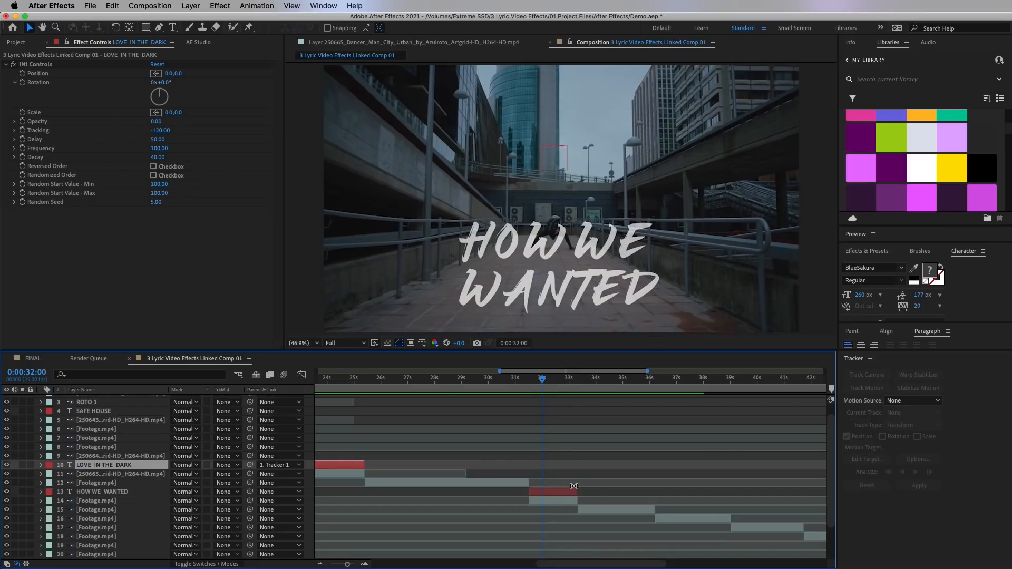
pyautogui.click(555, 501)
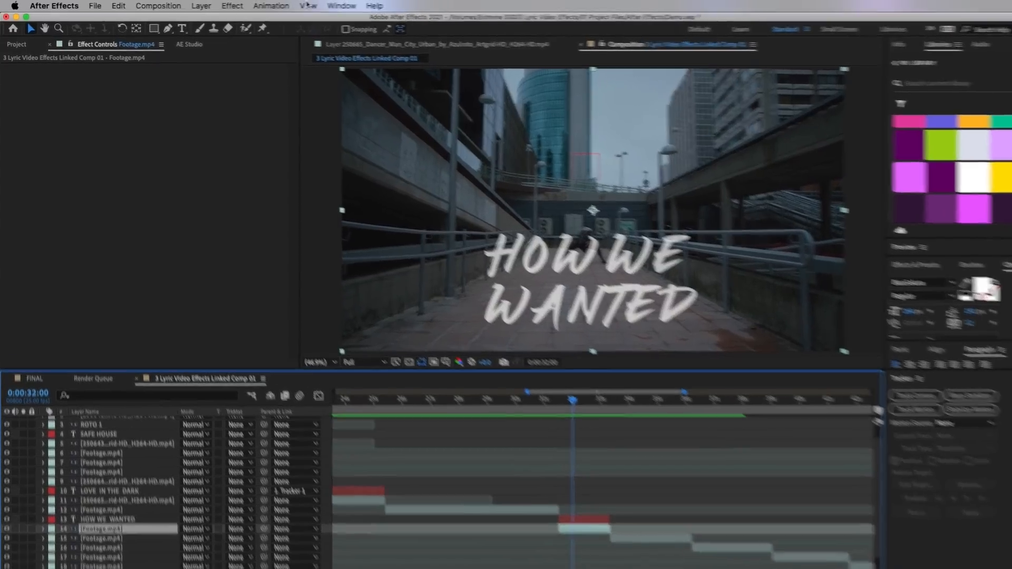
pyautogui.click(257, 5)
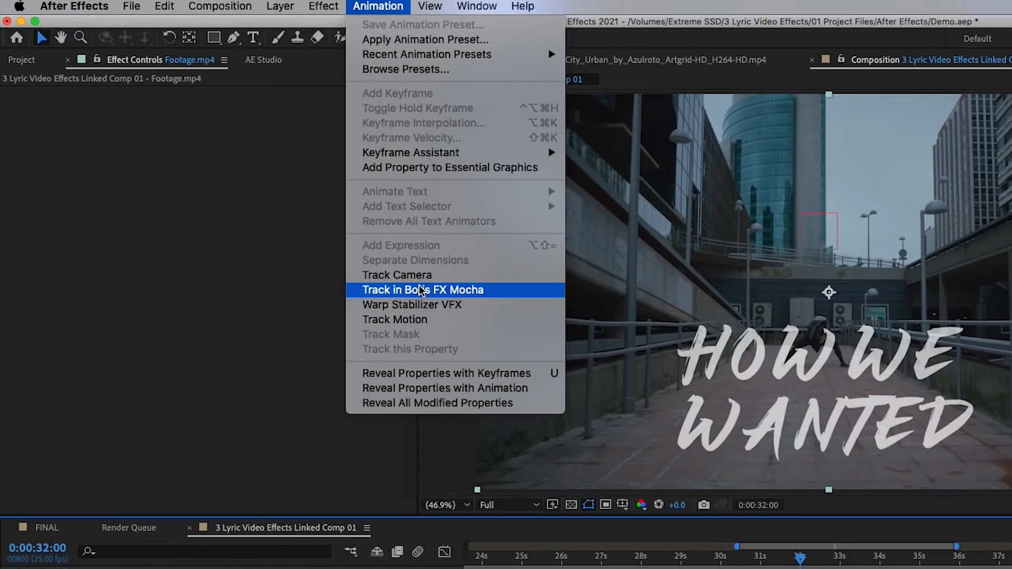
pyautogui.click(417, 291)
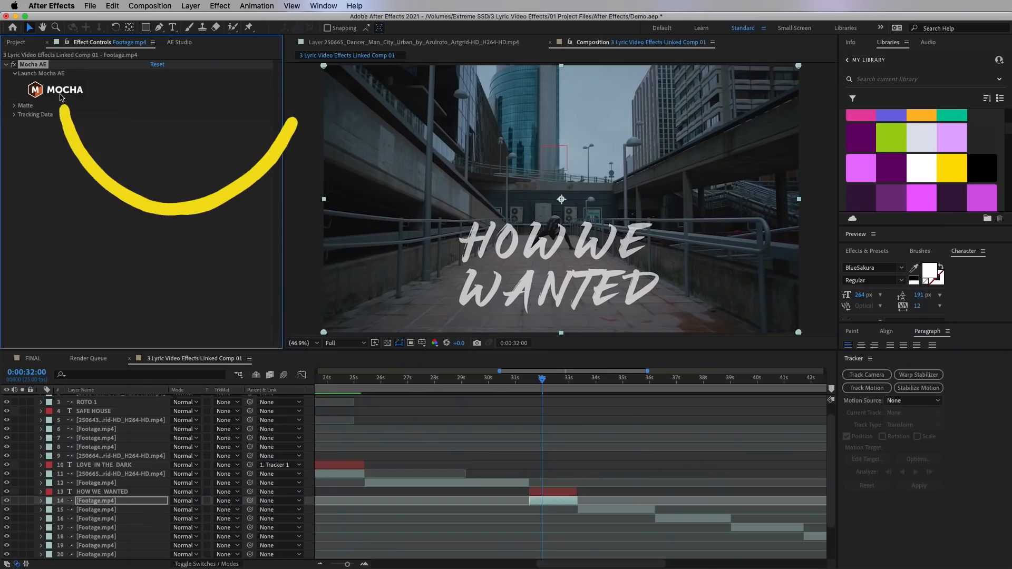
pyautogui.click(80, 129)
# Step: Draw a closed four-point tracking shape around the paved ground in front of the dancer
pyautogui.click(191, 57)
pyautogui.click(381, 413)
pyautogui.click(477, 333)
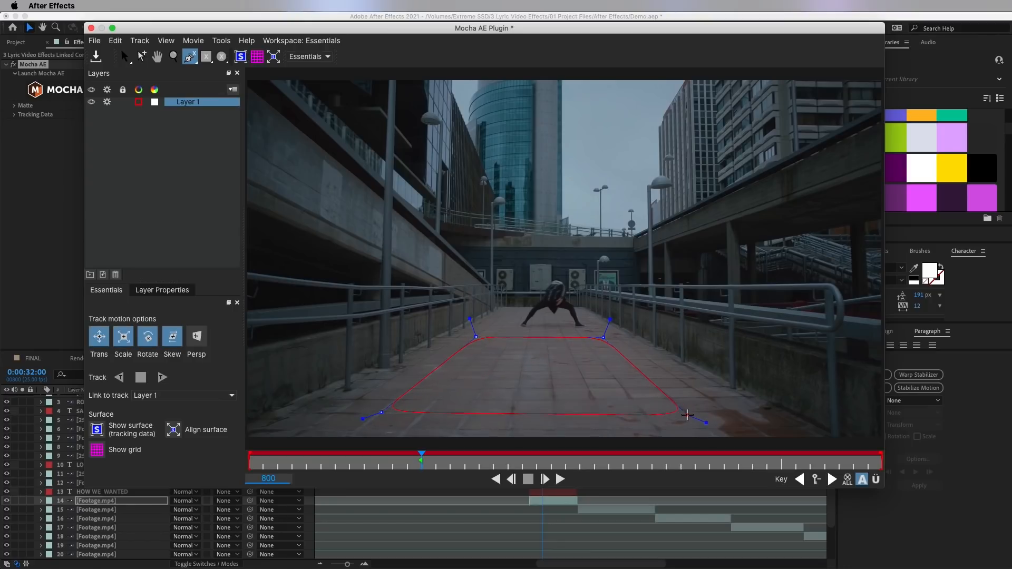
pyautogui.click(382, 412)
# Step: Include perspective in the track motion and track the ground shape forwards and backwards through the clip
pyautogui.click(196, 336)
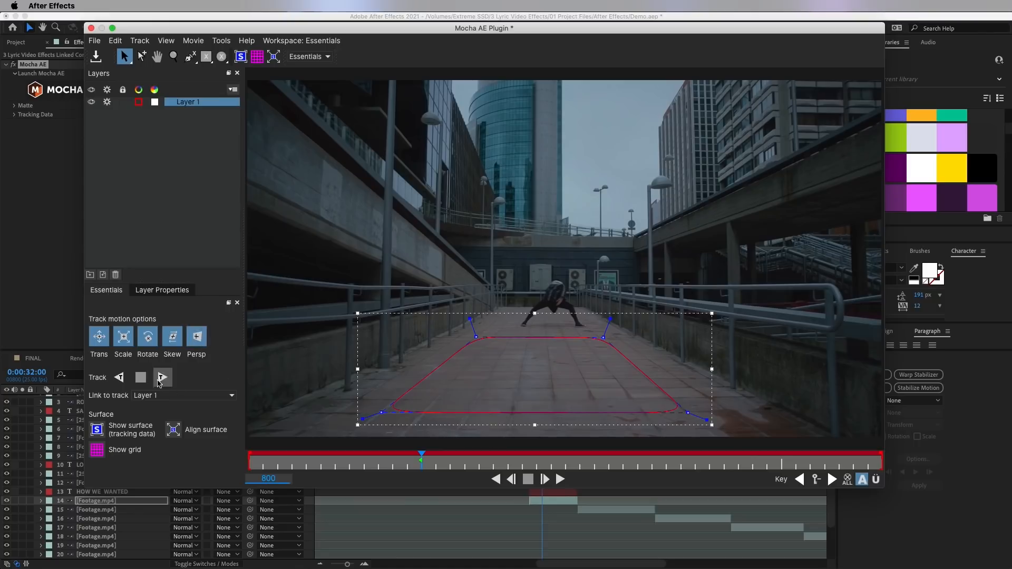
pyautogui.click(161, 377)
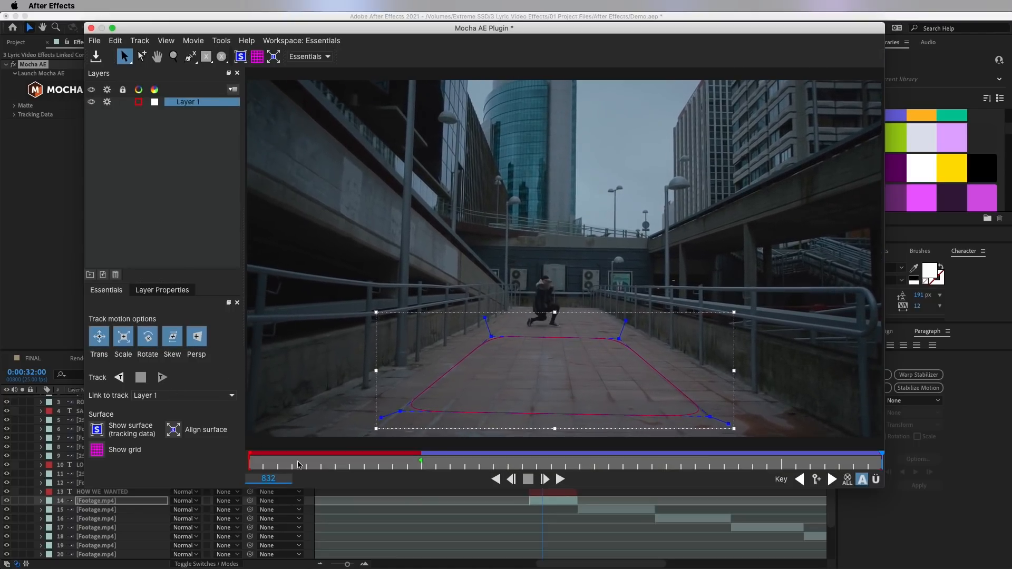
pyautogui.click(119, 377)
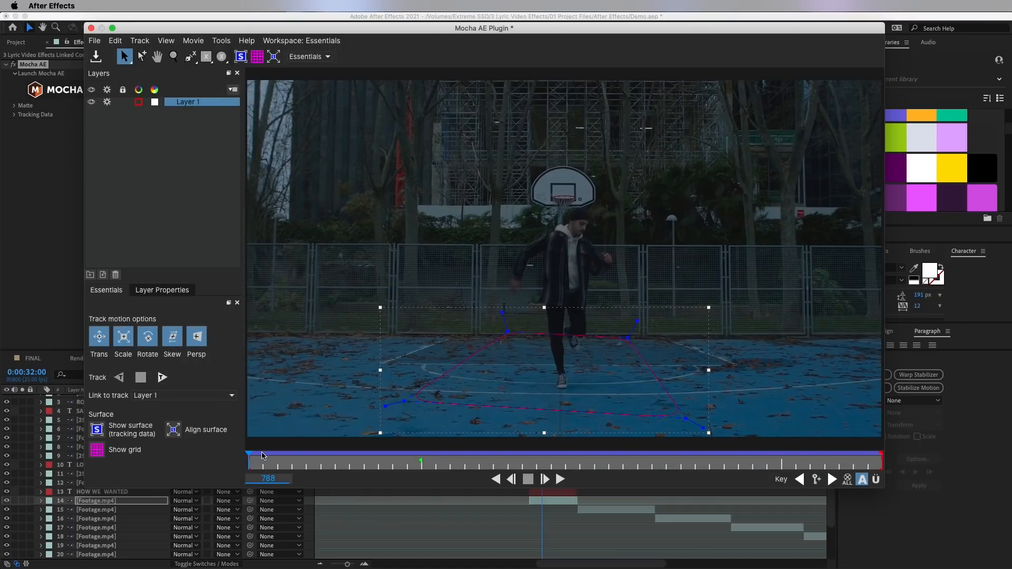
# Step: Show the planar surface at frame 789 and fit its four corners to the perspective of the paved walkway
pyautogui.click(259, 454)
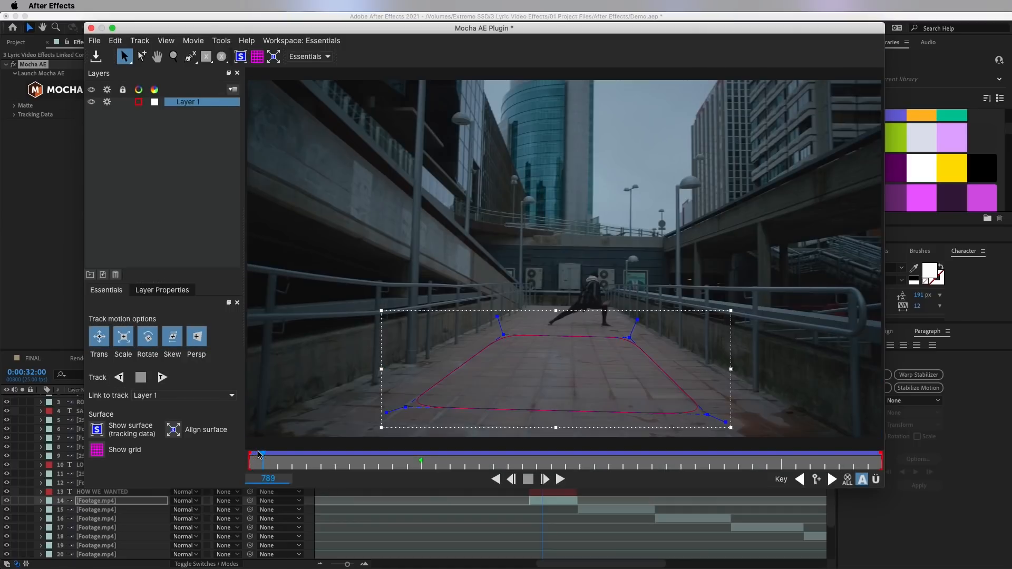
pyautogui.click(112, 433)
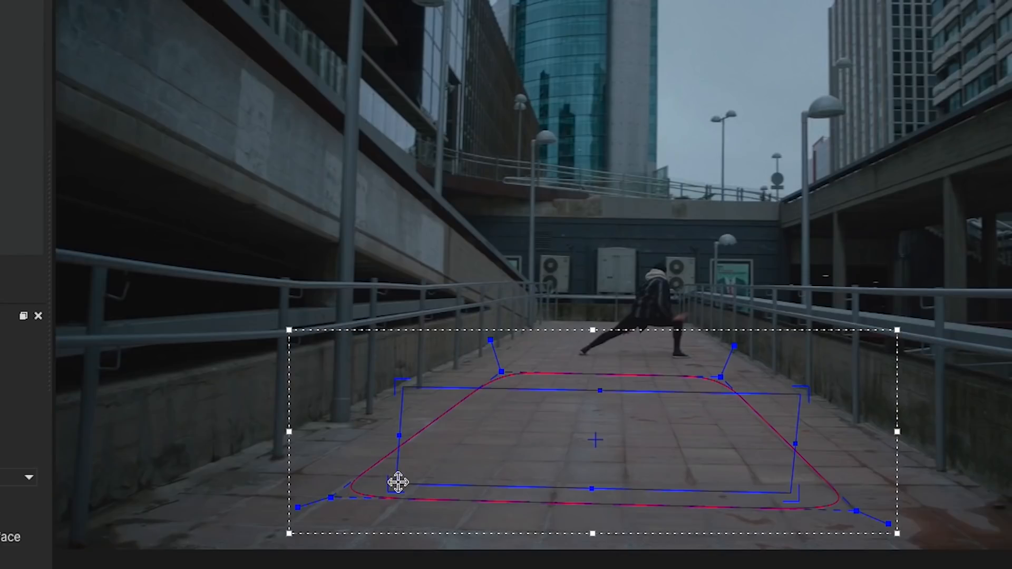
pyautogui.moveTo(399, 482); pyautogui.dragTo(205, 524)
pyautogui.moveTo(400, 388); pyautogui.dragTo(485, 374)
pyautogui.moveTo(801, 393); pyautogui.dragTo(746, 374)
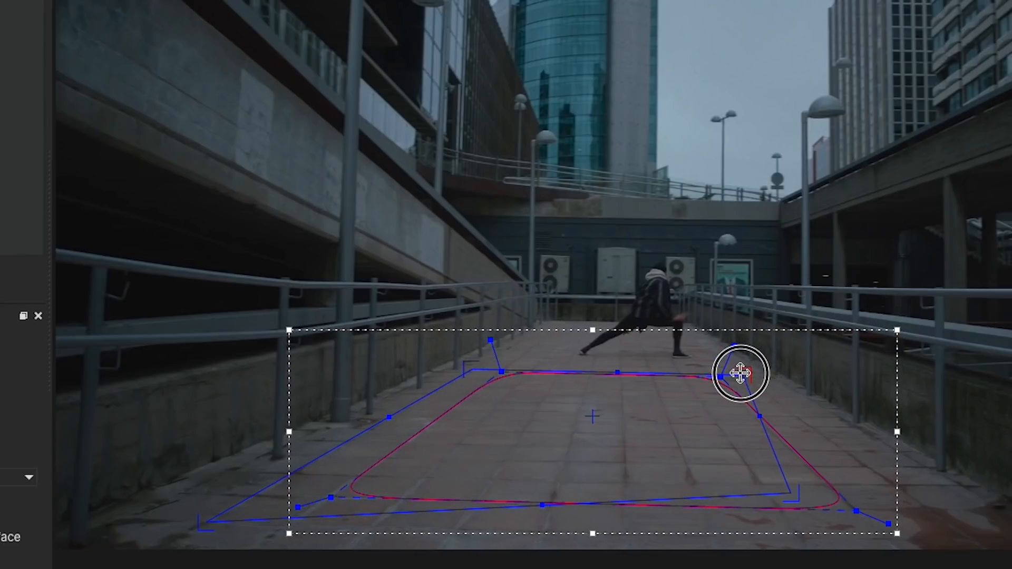
pyautogui.moveTo(790, 493); pyautogui.dragTo(974, 537)
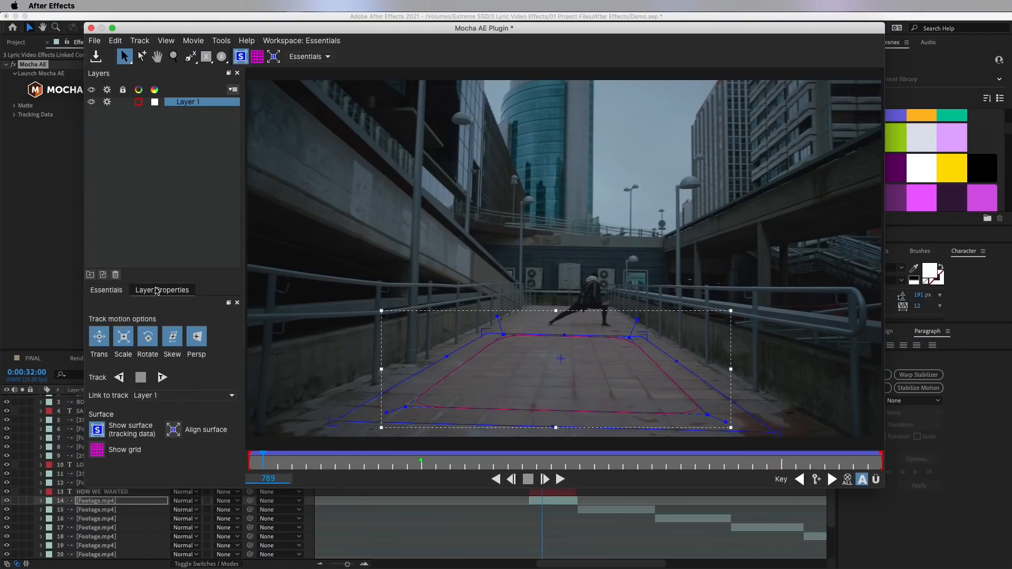
# Step: Check the surface track by playing the clip with the Grid16x16 insert clip, and reset the insert clip to None
pyautogui.click(156, 290)
pyautogui.click(187, 349)
pyautogui.click(158, 396)
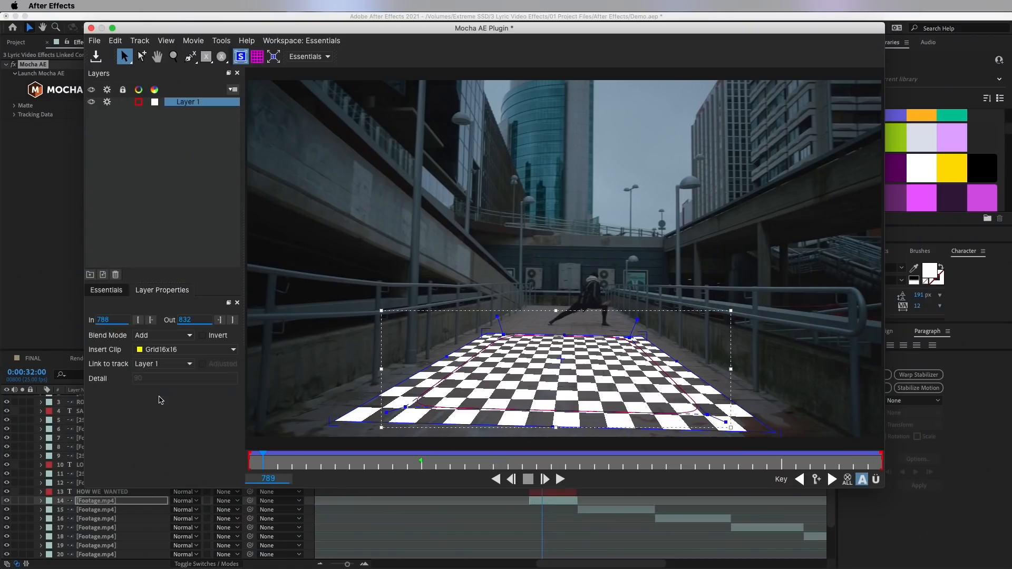
pyautogui.click(560, 480)
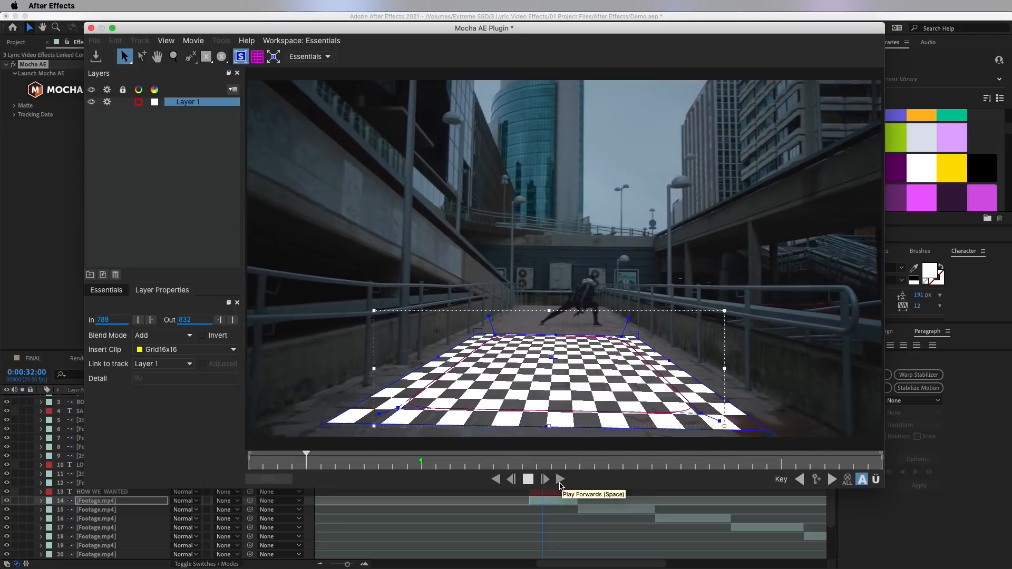
pyautogui.click(528, 479)
pyautogui.click(187, 349)
pyautogui.click(153, 364)
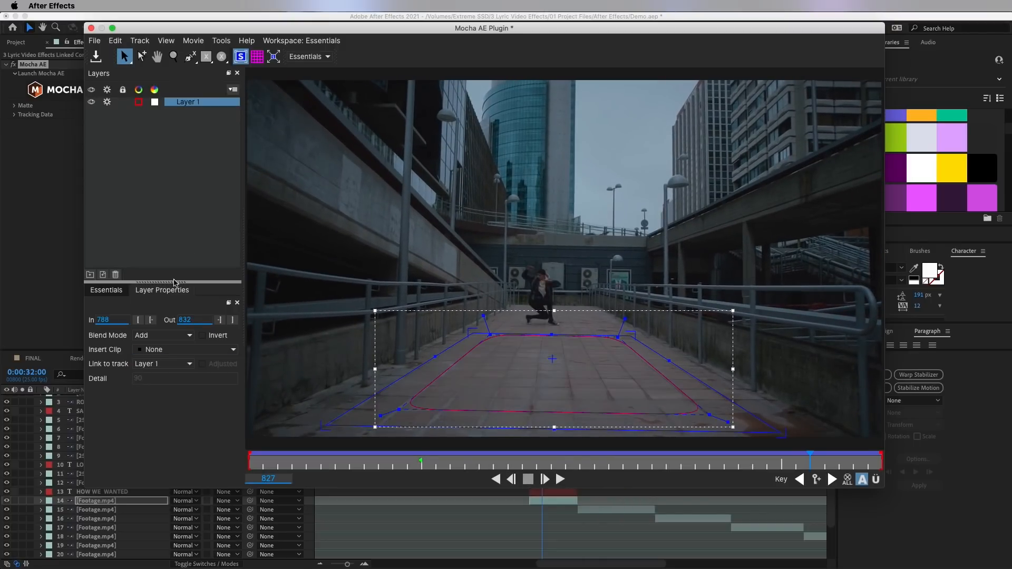
# Step: Close Mocha and create track data from Layer 1 in the footage's Mocha AE effect
pyautogui.click(91, 28)
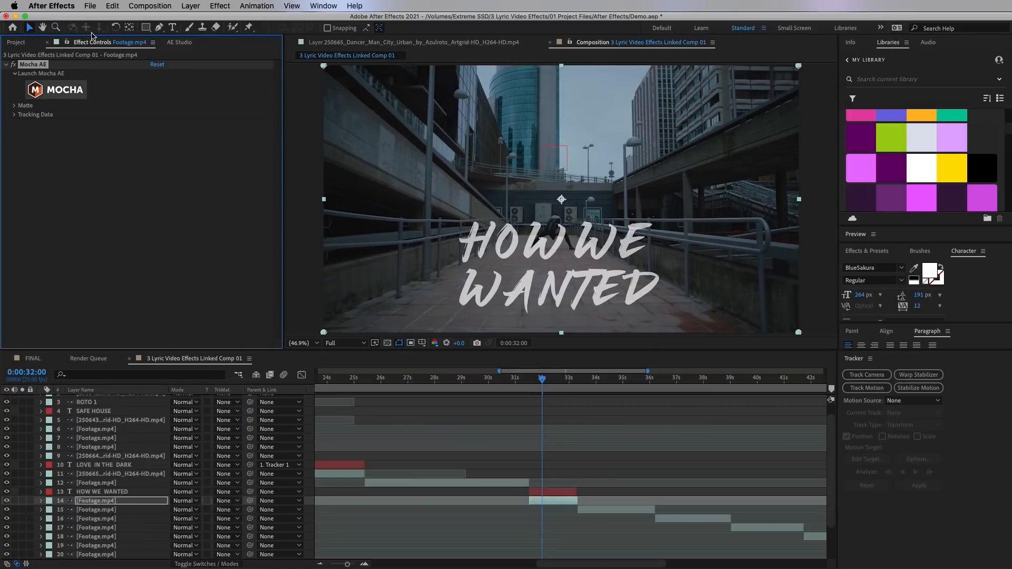
pyautogui.click(14, 114)
pyautogui.click(179, 122)
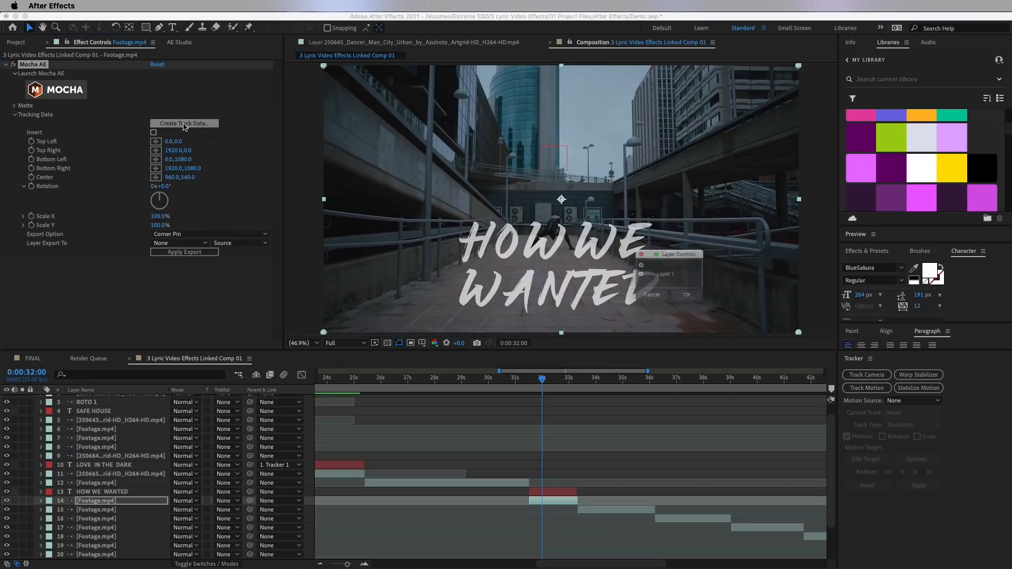
pyautogui.click(693, 302)
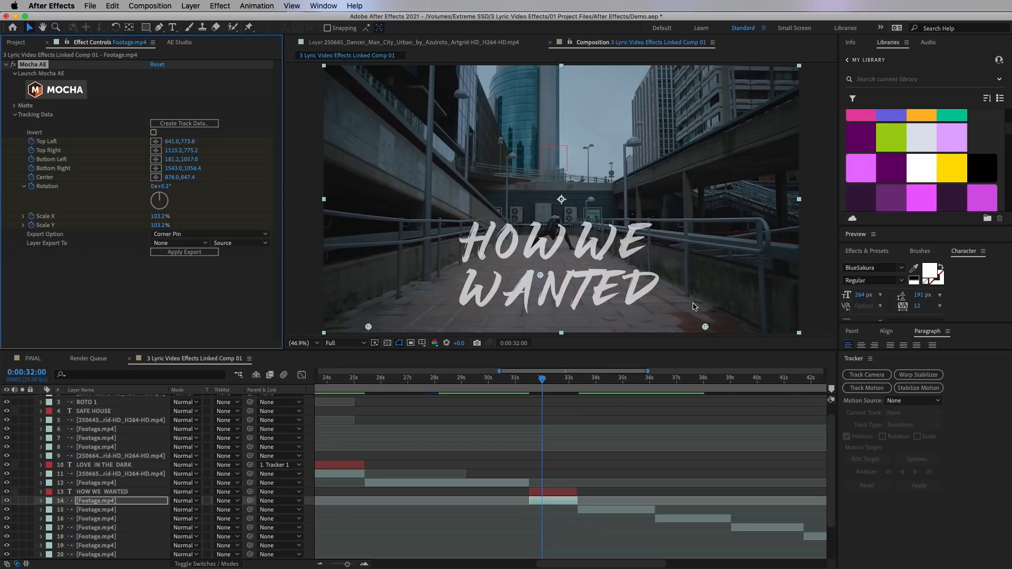
# Step: Export the Corner Pin tracking data to the HOW WE WANTED layer and preview the pinned text
pyautogui.click(181, 244)
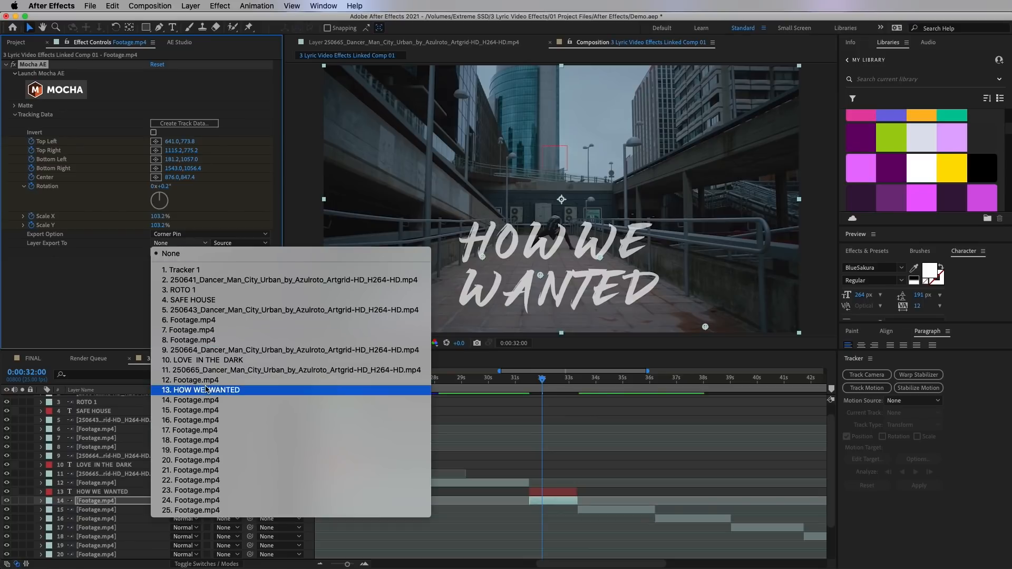
pyautogui.click(207, 390)
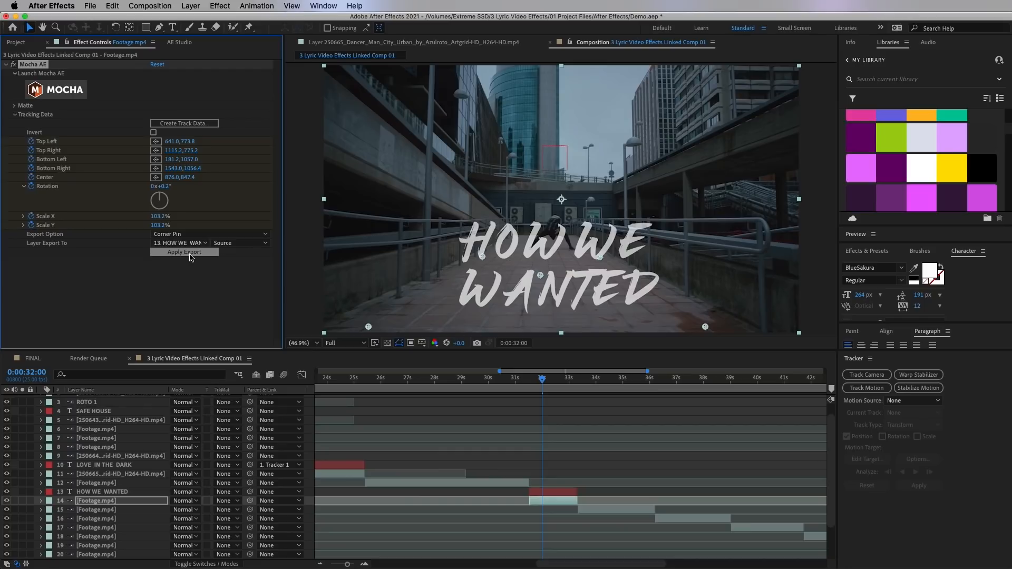
pyautogui.click(190, 257)
pyautogui.press('space')
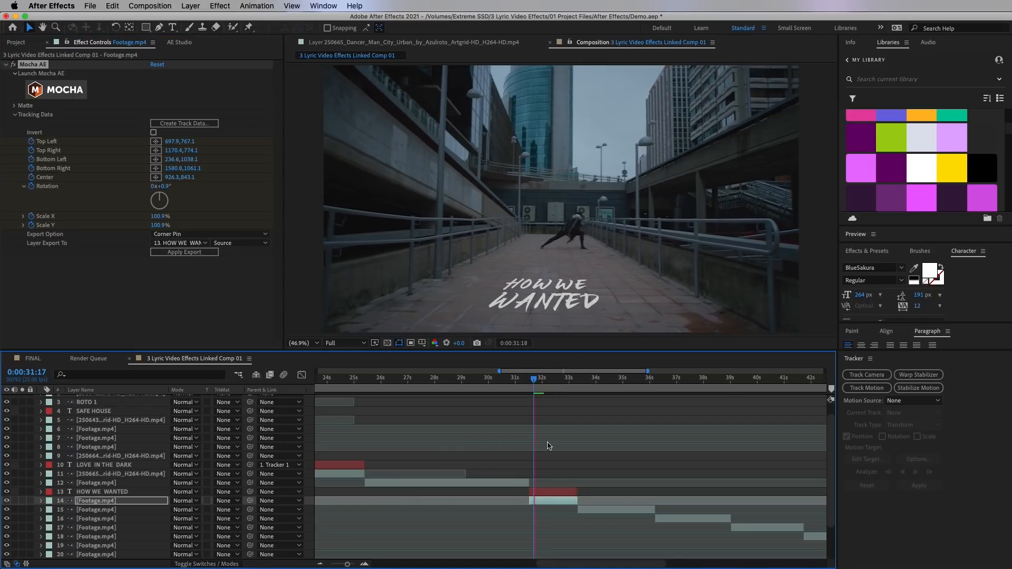
# Step: Set the HOW WE WANTED layer's position to 1032.8, 800.4 and its scale to 166% so the text fills the walkway
pyautogui.click(552, 494)
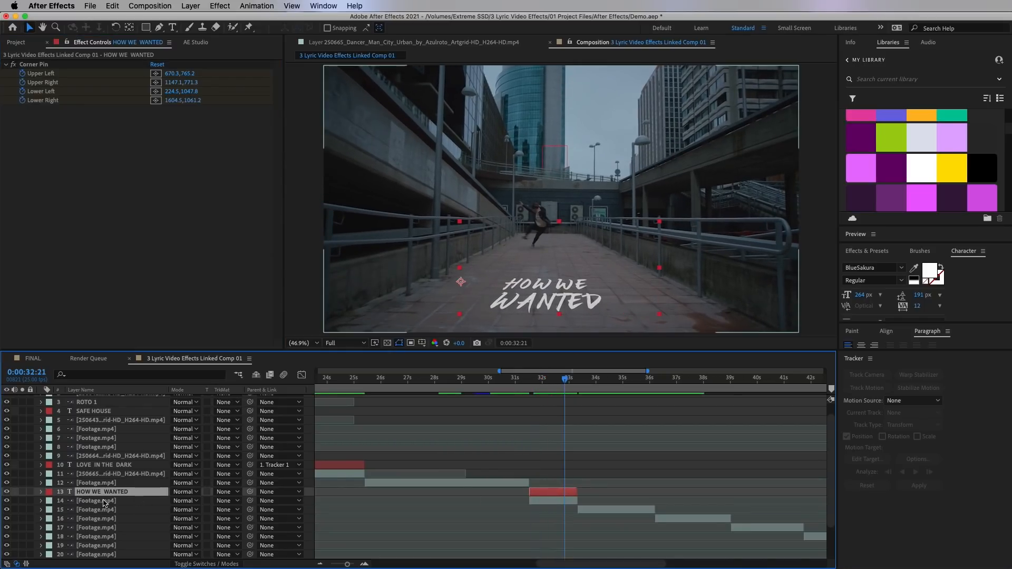
pyautogui.click(41, 492)
pyautogui.scroll(-4, 80, 517)
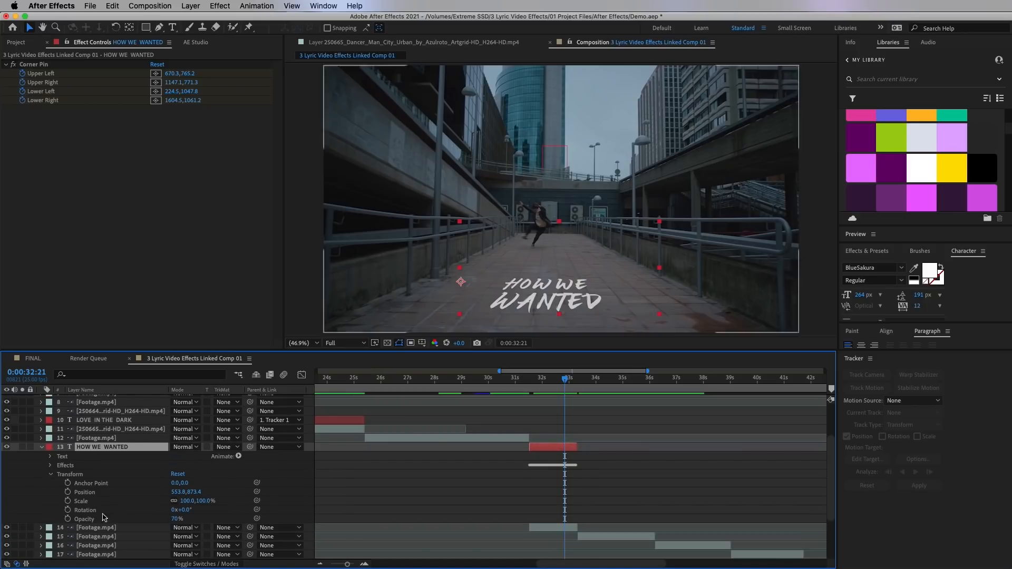
pyautogui.moveTo(180, 493); pyautogui.dragTo(159, 492)
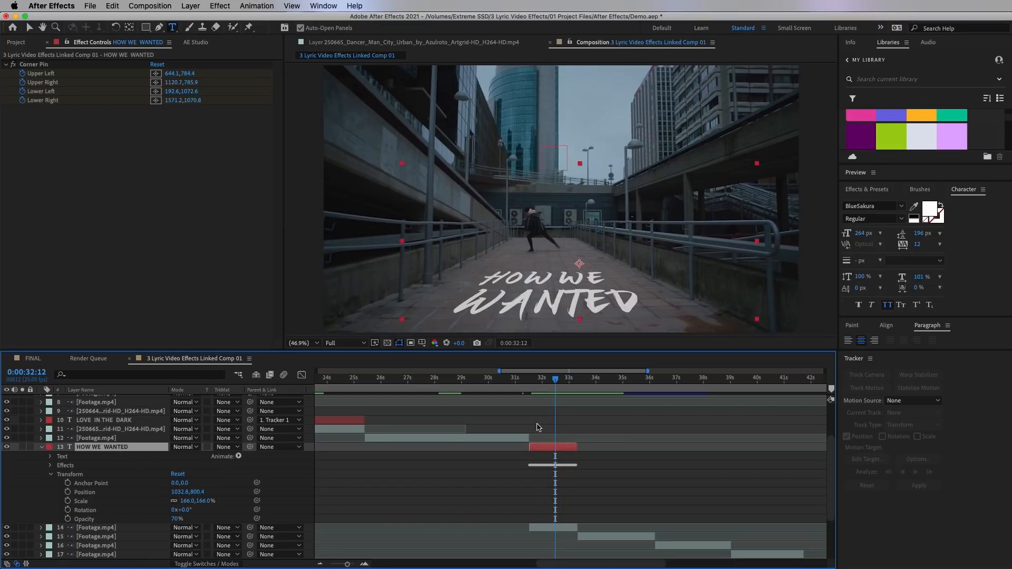
# Step: Apply the AE Studio text preset Scale & Skew 03 as an In animation to HOW WE WANTED and preview it
pyautogui.click(188, 42)
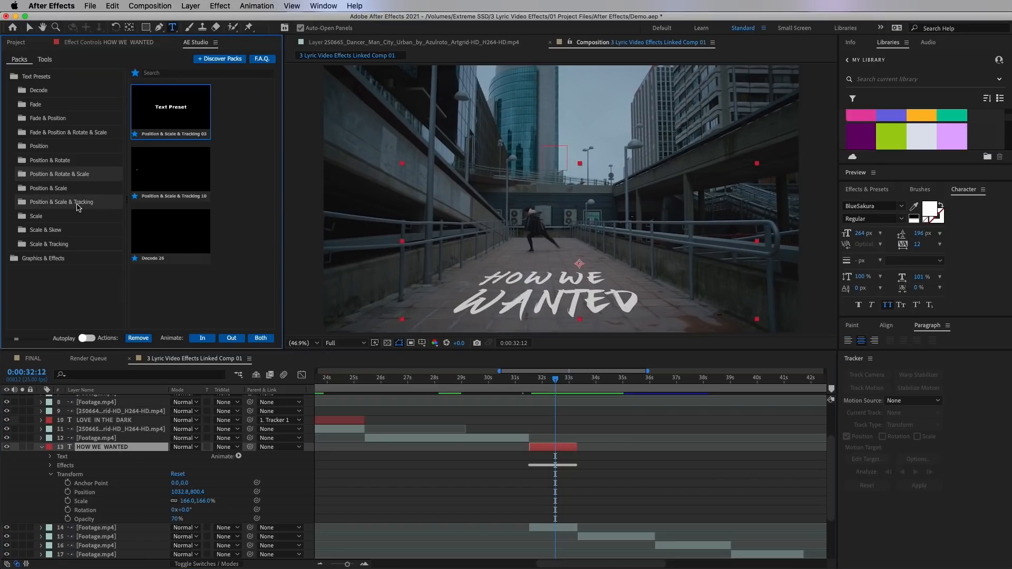
pyautogui.click(45, 245)
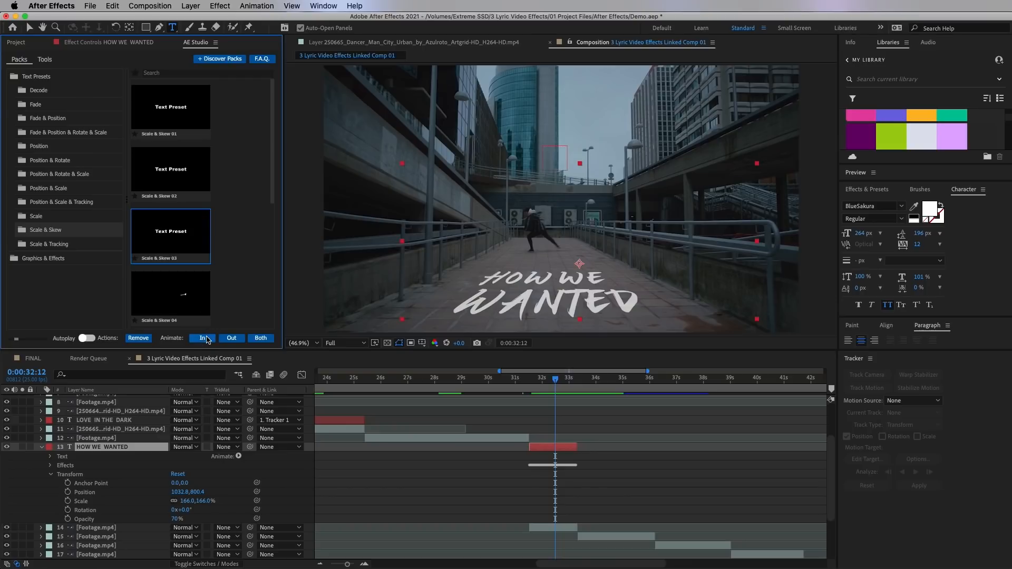
pyautogui.click(204, 338)
pyautogui.click(533, 380)
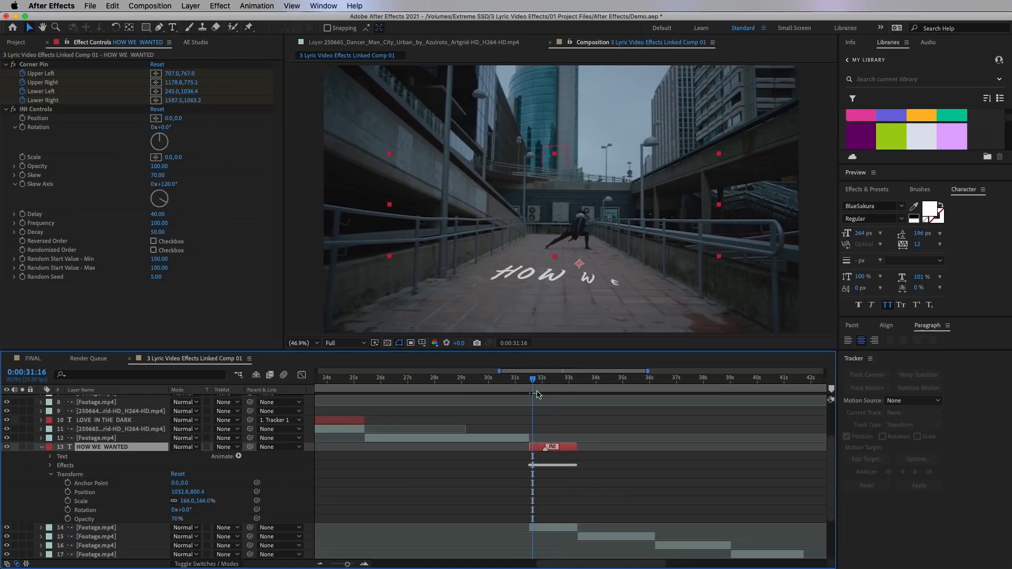
pyautogui.press('space')
pyautogui.press('space')
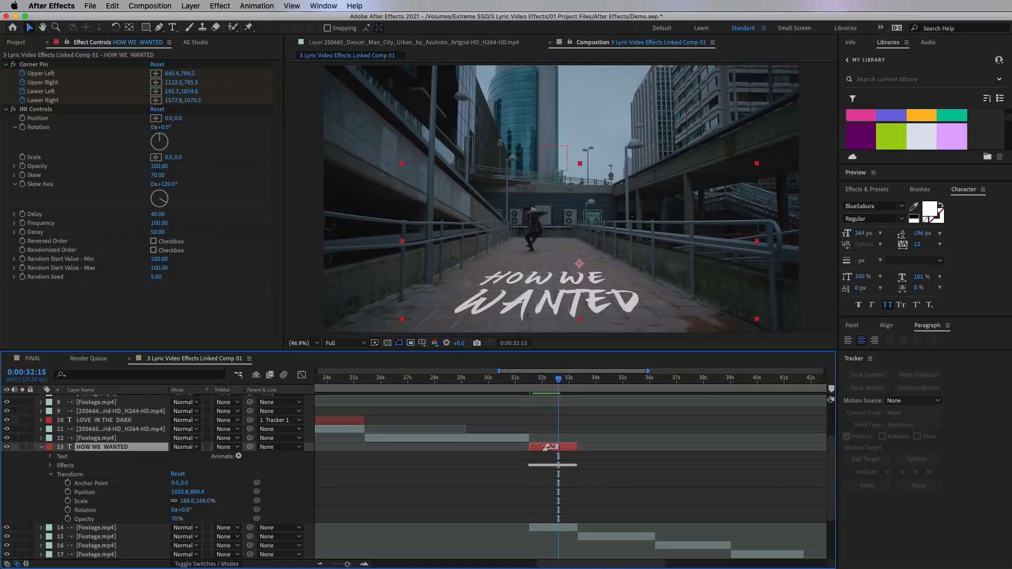